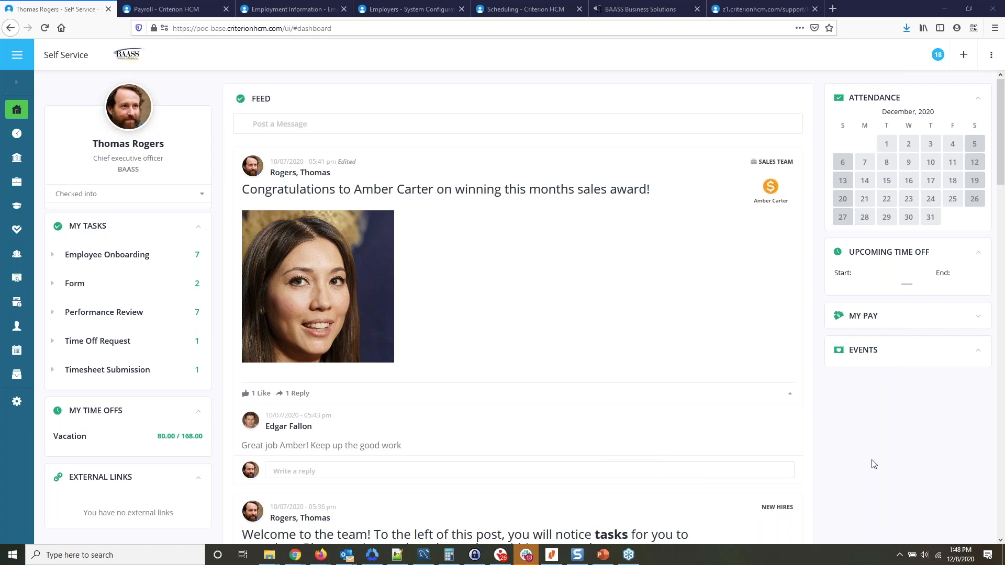
List the shift assignments of employer BAASS in Scheduling and review the Sample Shift assignment starting 12/06/2020.
click(529, 11)
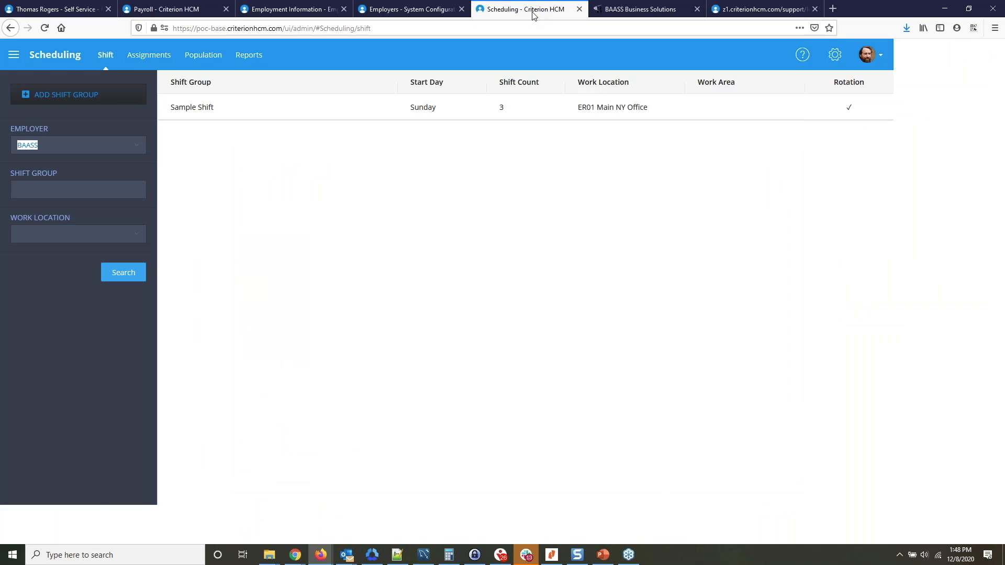
click(428, 227)
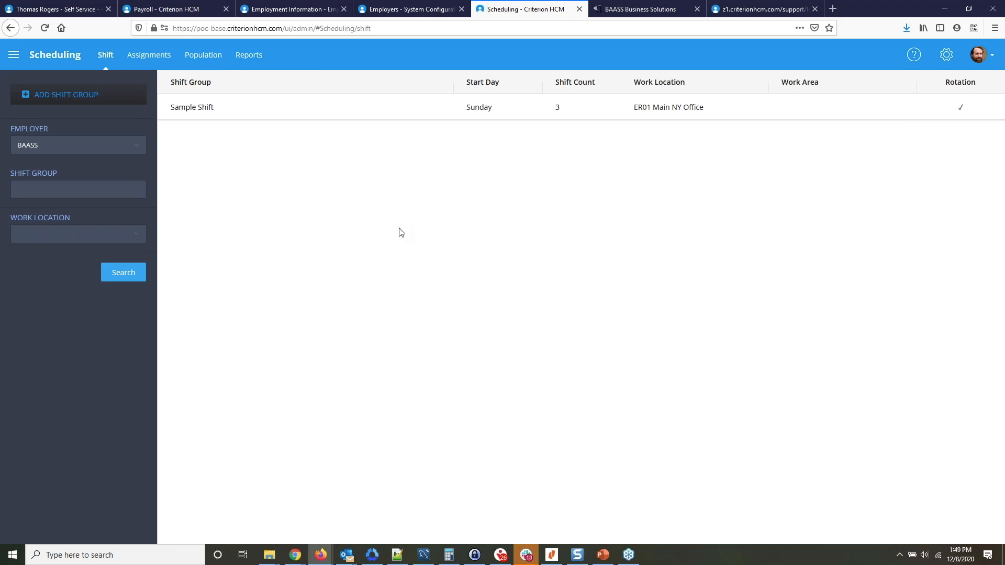
click(149, 55)
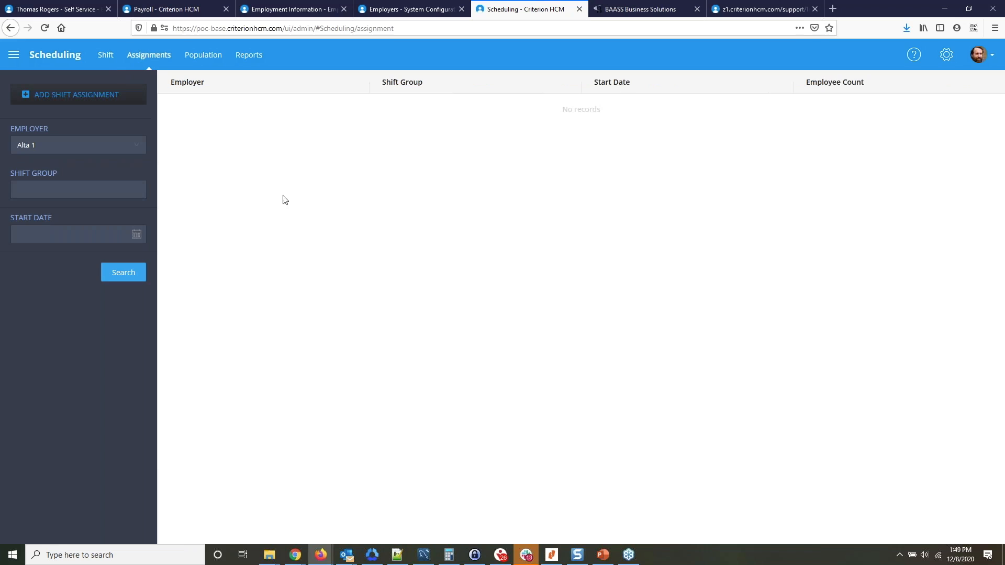
click(106, 142)
click(34, 197)
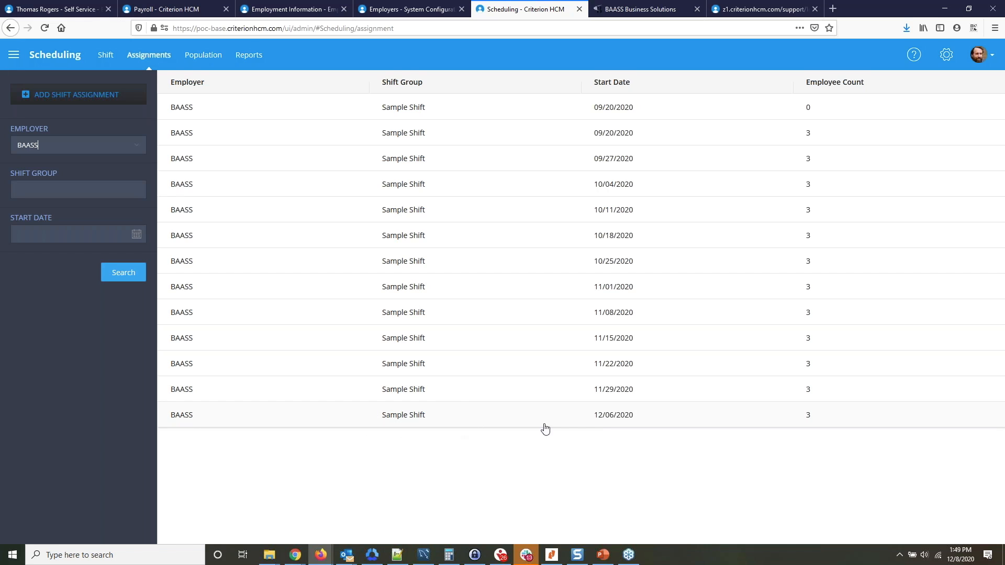
click(628, 422)
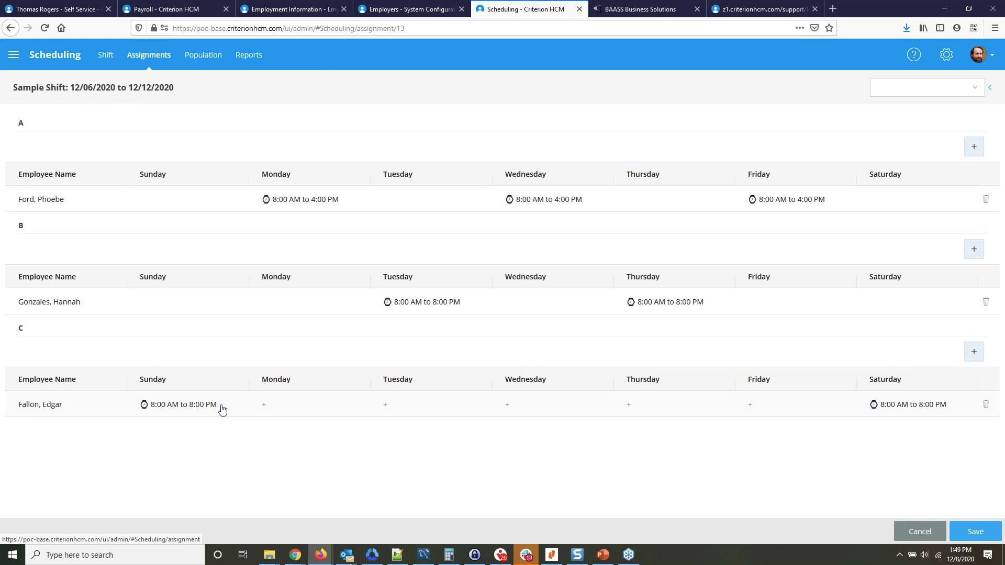
click(920, 533)
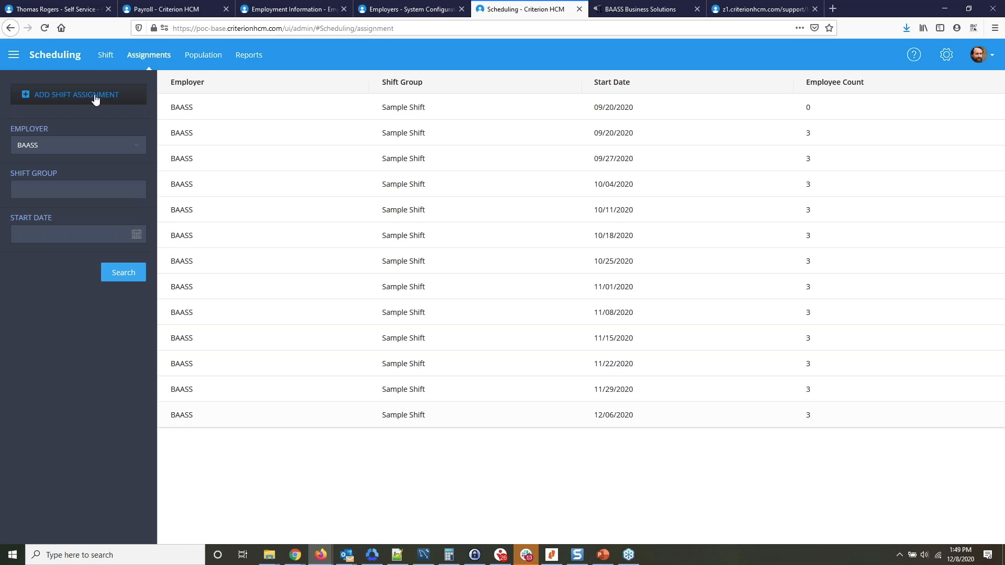
Start a new shift assignment for the Sample Shift group.
click(75, 97)
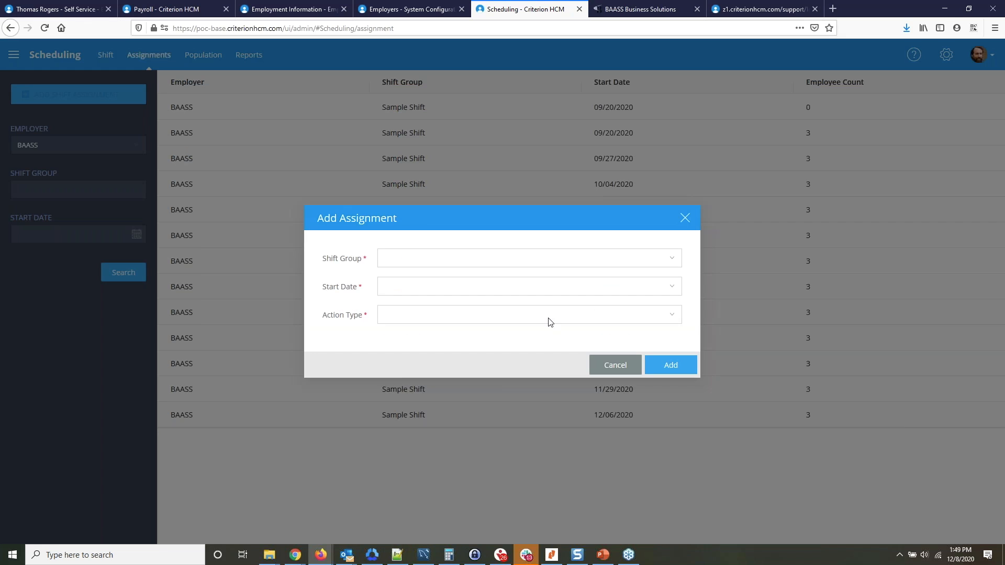
click(569, 258)
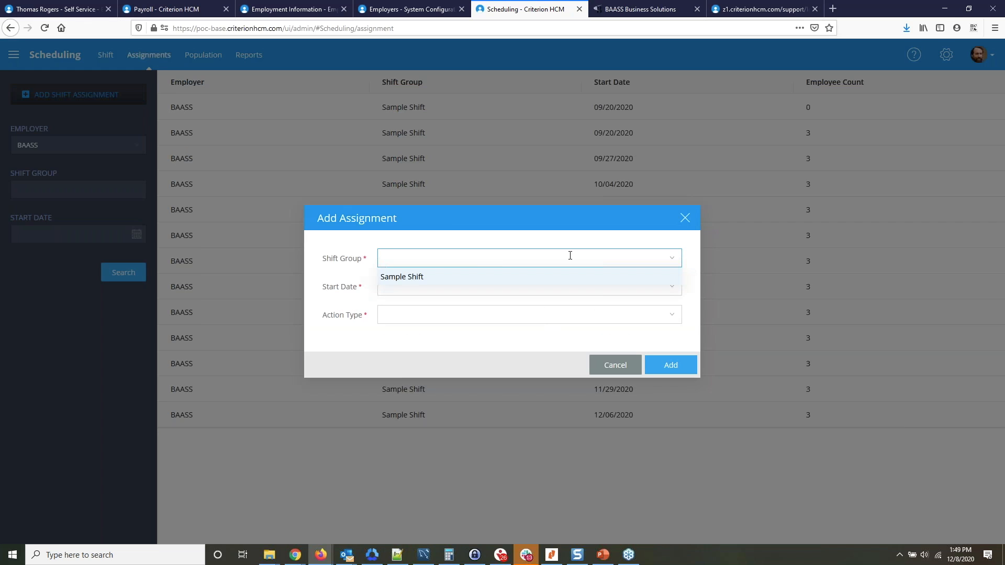
click(405, 277)
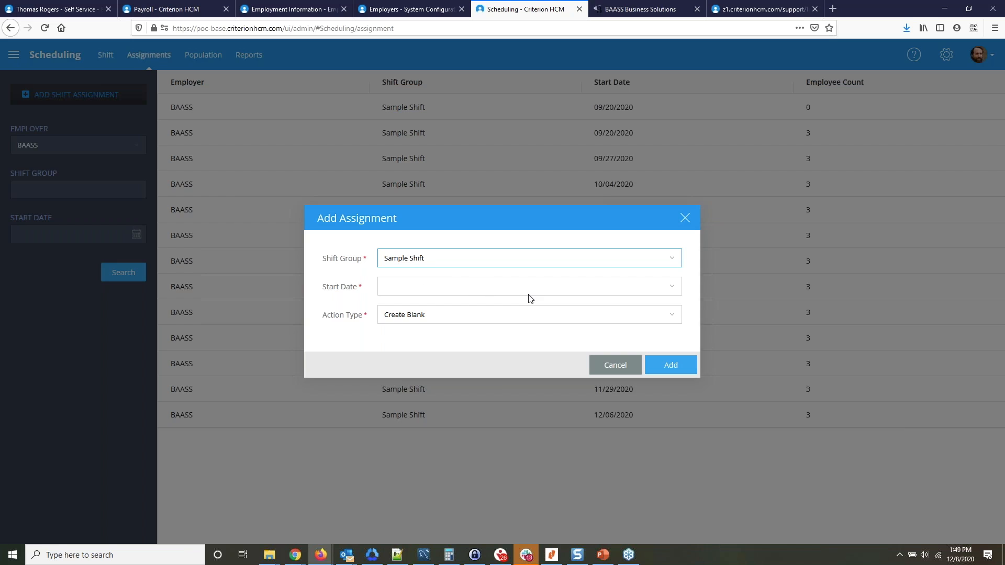
click(673, 289)
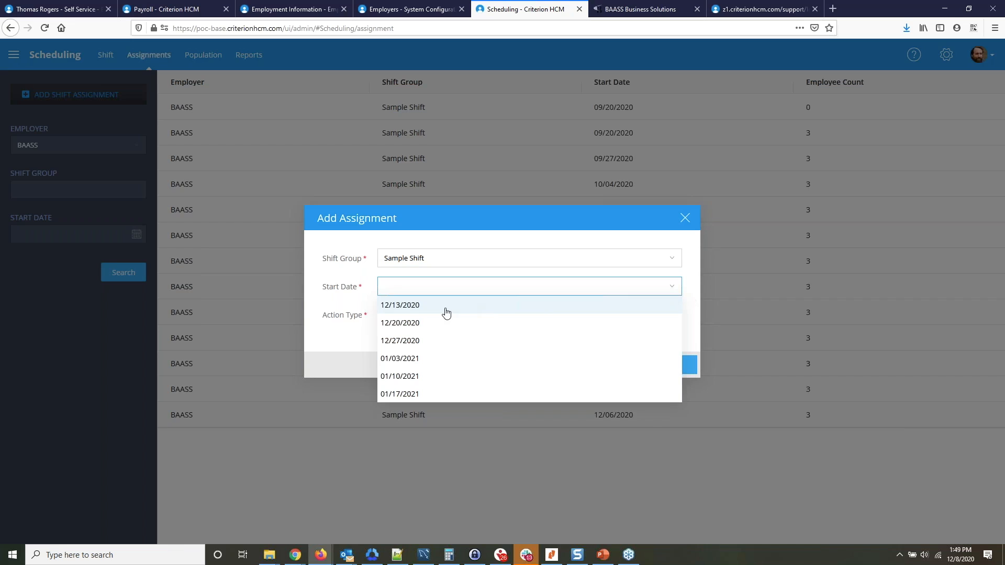
click(433, 325)
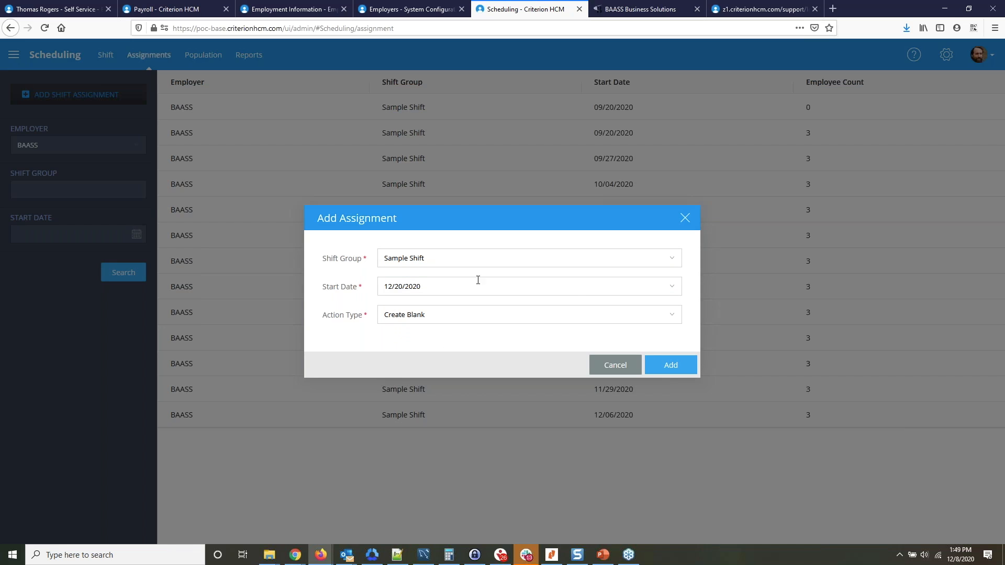
click(675, 371)
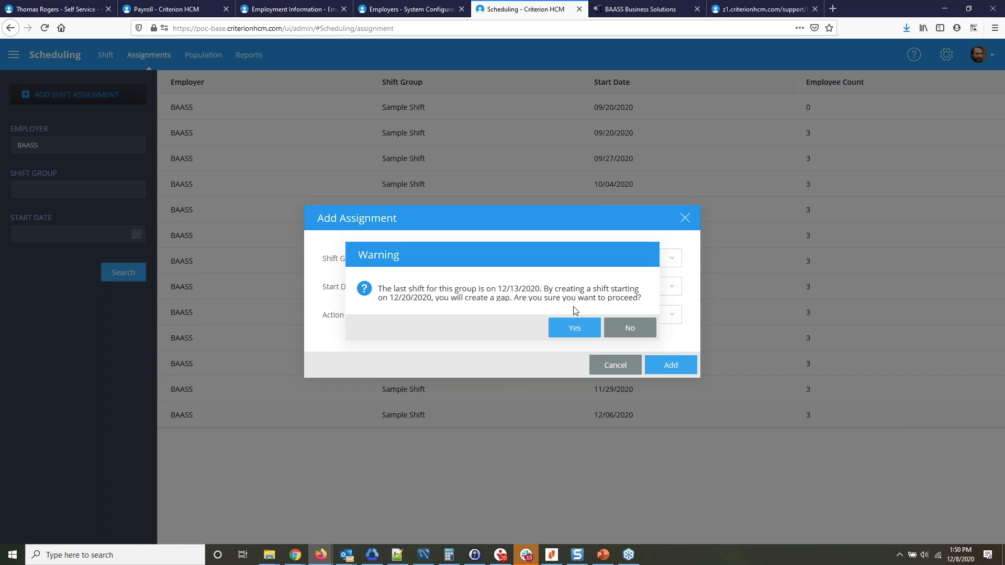
click(630, 329)
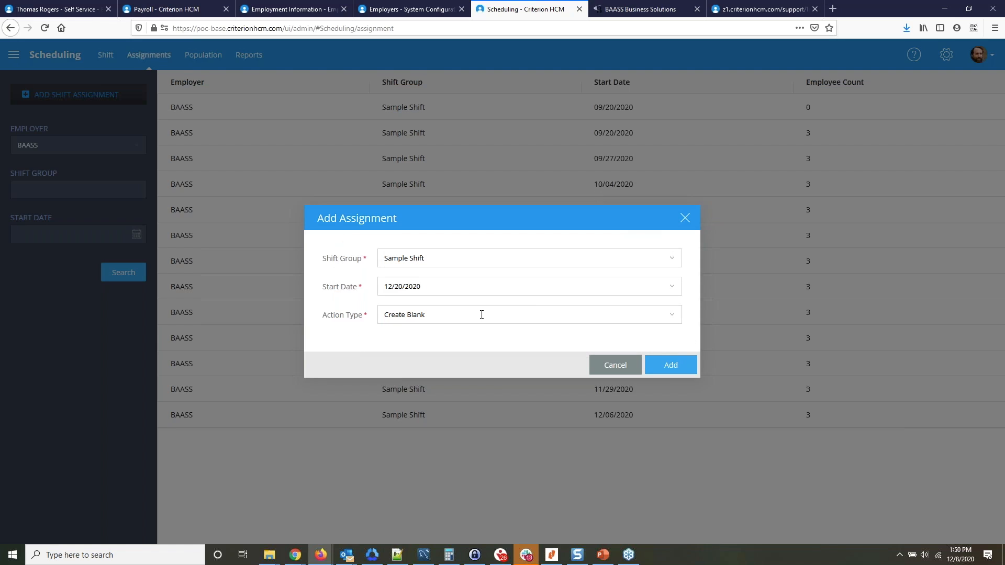
Add the Sample Shift assignment with start date 12/13/2020 and action type Rotate, and open it for review.
click(651, 285)
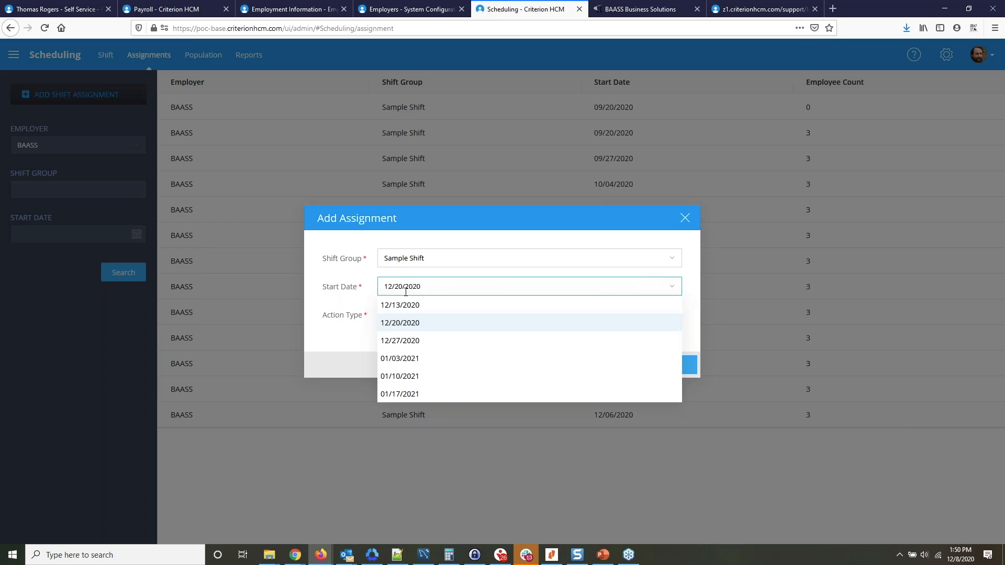
click(404, 305)
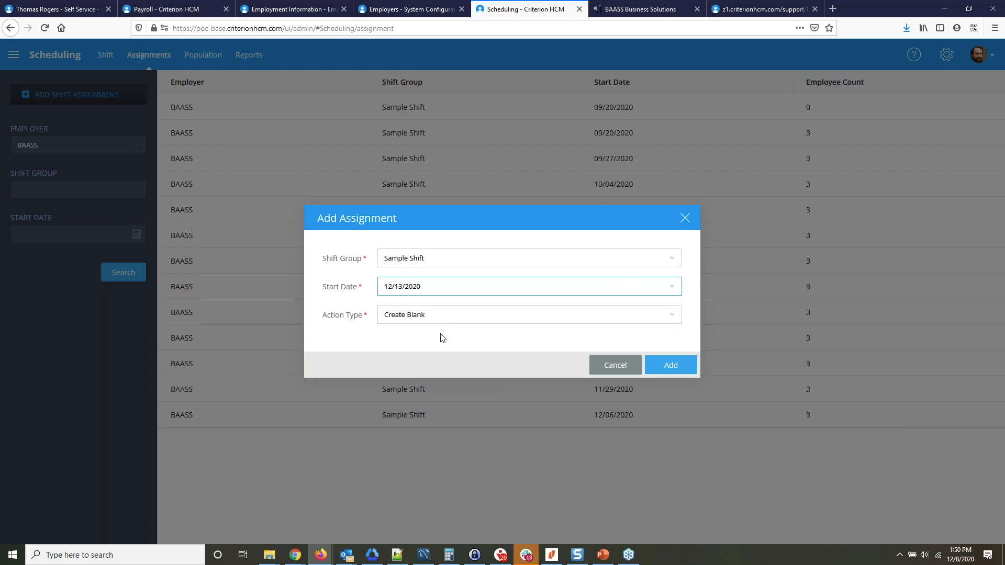
click(673, 322)
click(411, 372)
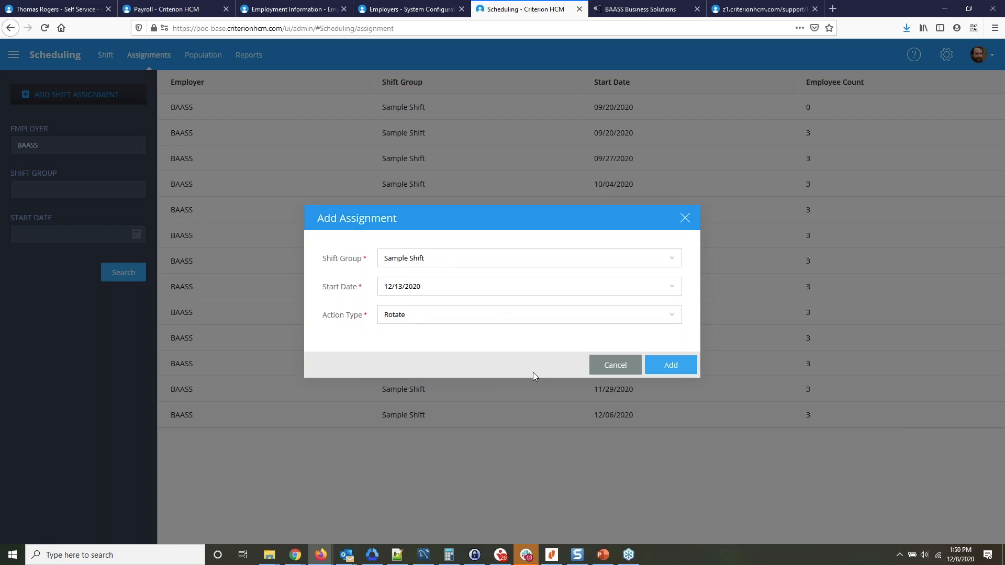
click(684, 372)
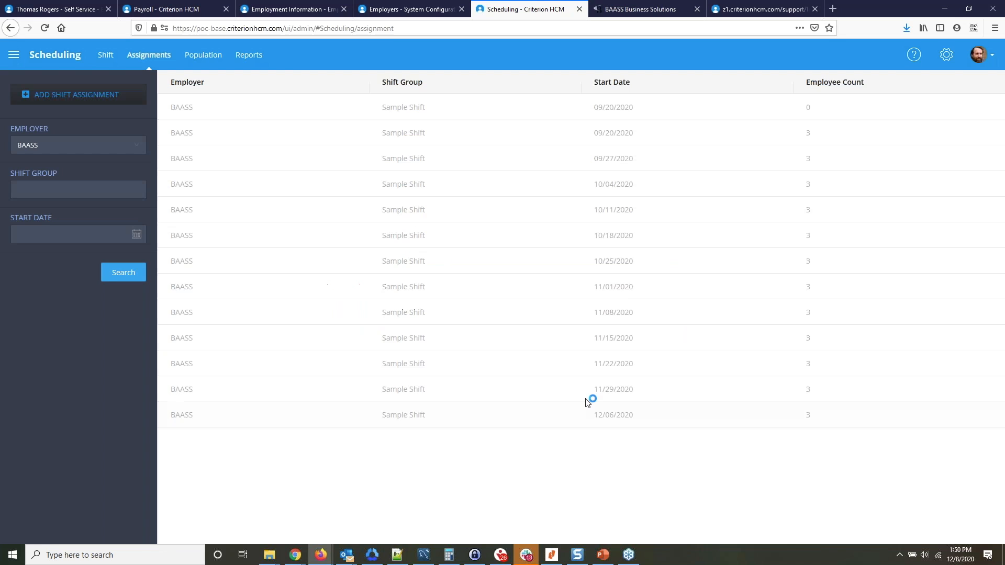
click(501, 436)
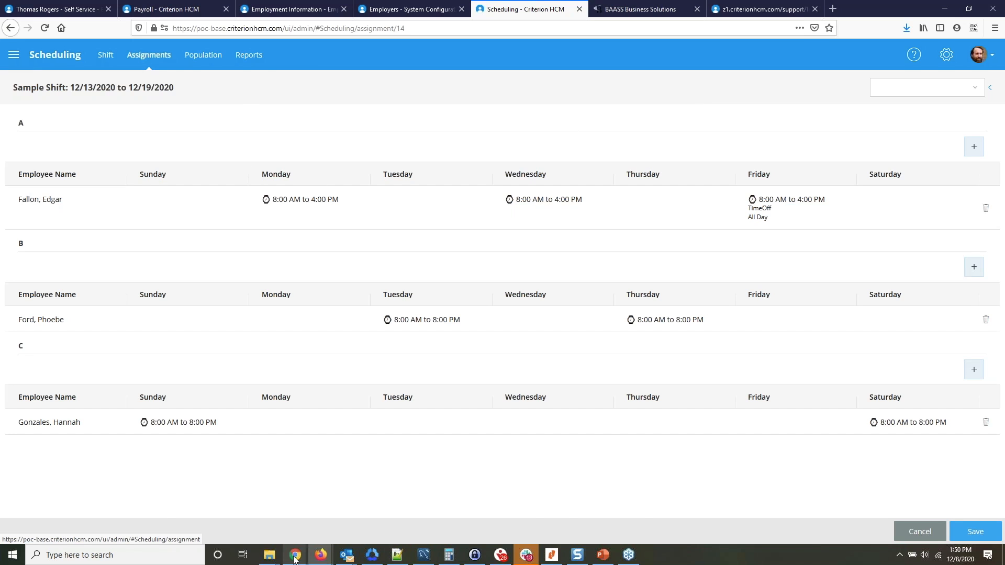
Switch to the employee's Self Service session in Chrome and reload the My Shift Assignments page.
mouse_move(296, 554)
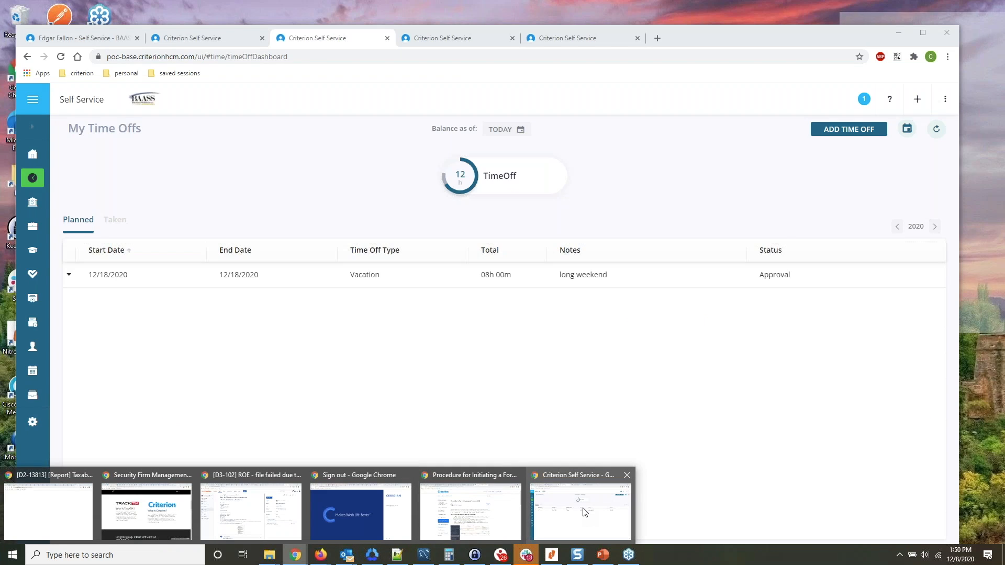
click(585, 512)
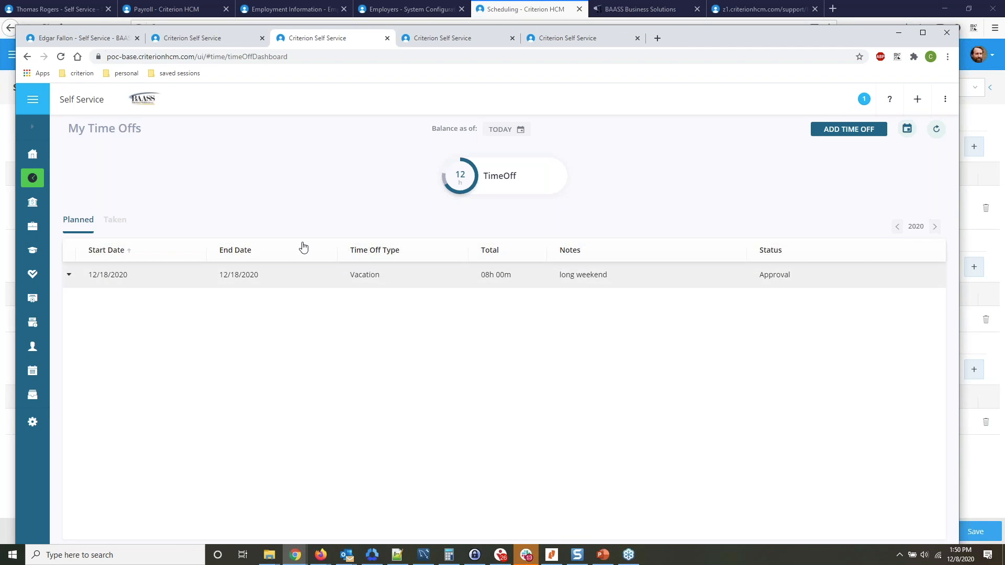
click(466, 40)
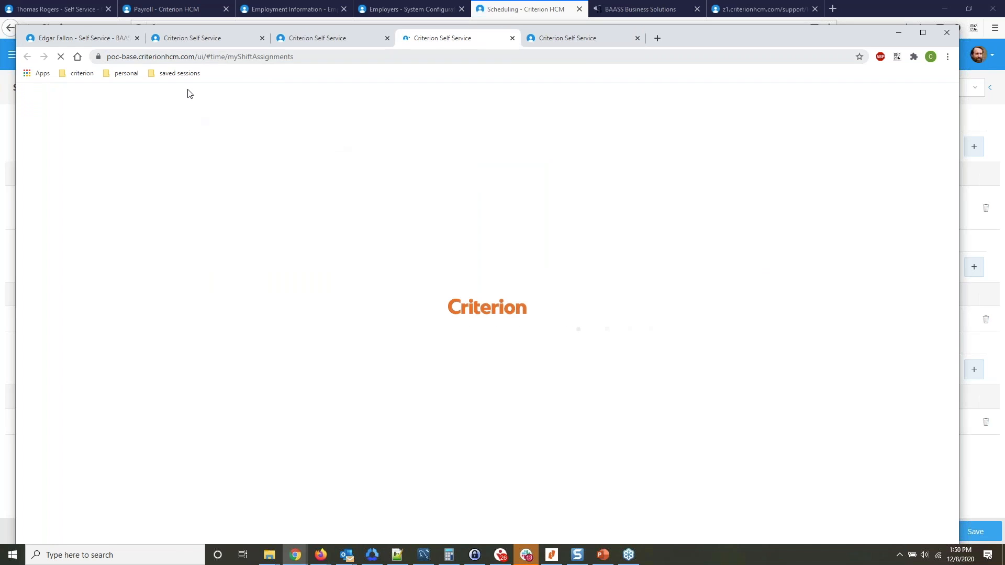
click(62, 58)
click(62, 57)
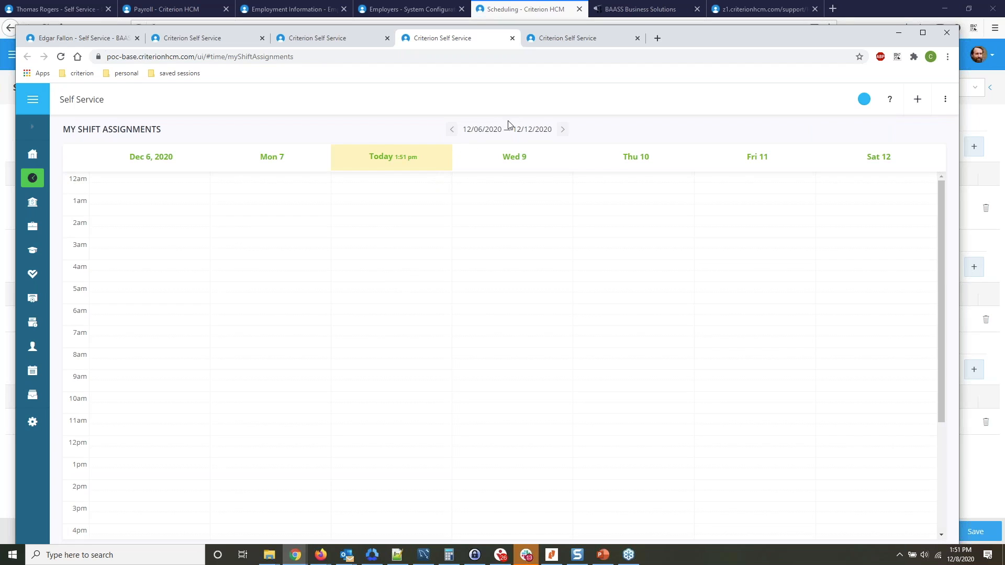
Examine the employee's shifts for the week of 12/13/2020, including the Monday shift's details, and for the two preceding weeks.
click(564, 130)
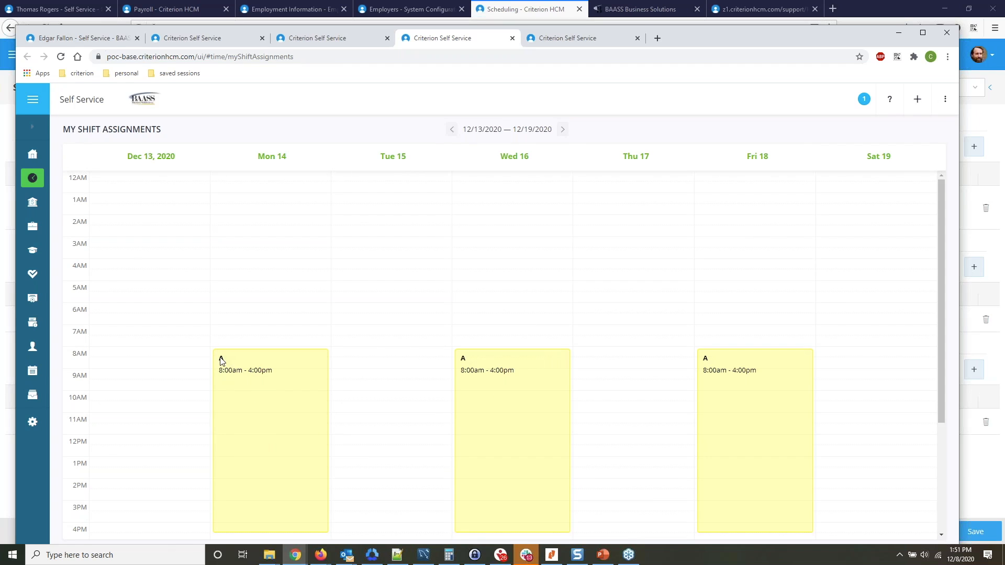
click(257, 366)
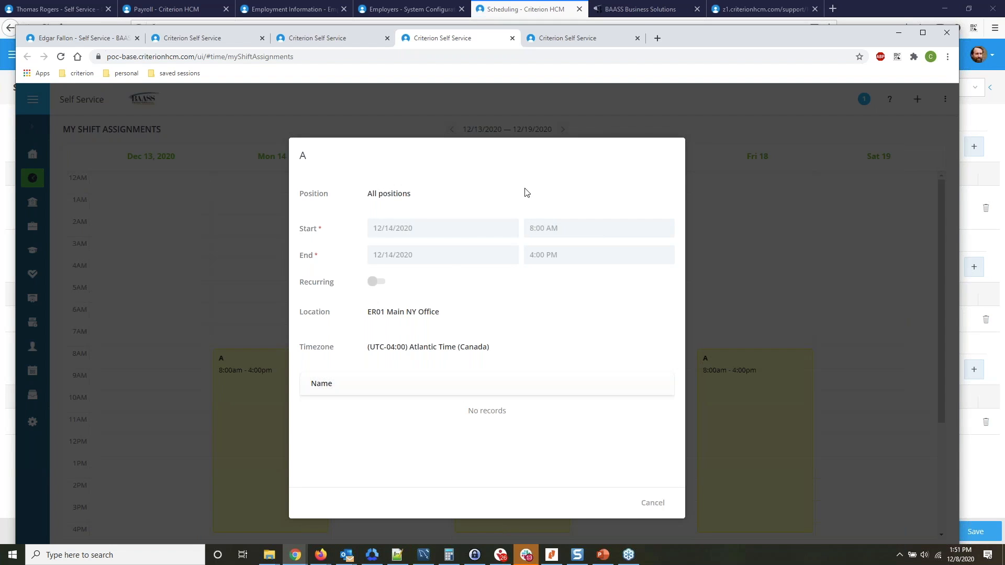
key(Escape)
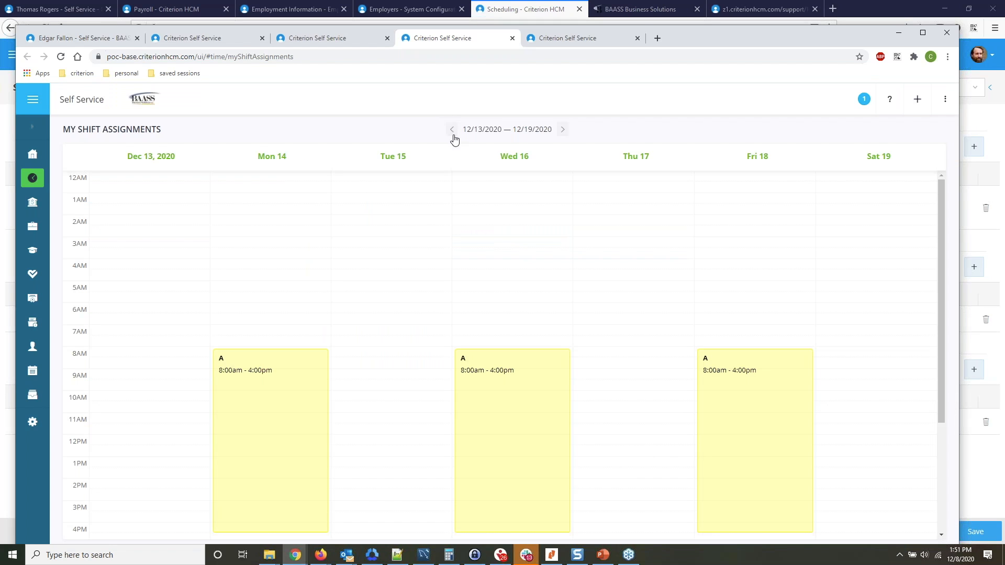
click(452, 130)
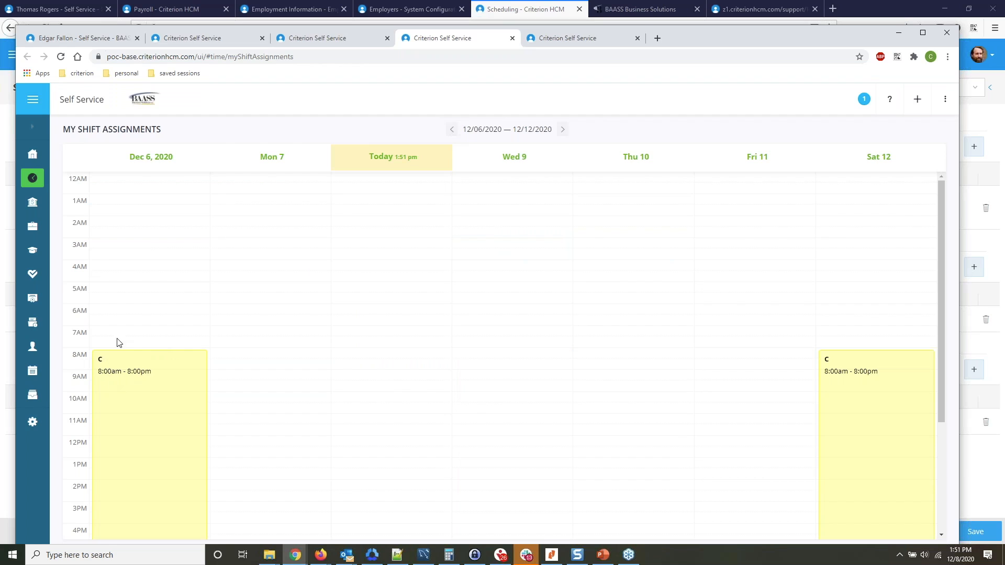
click(453, 130)
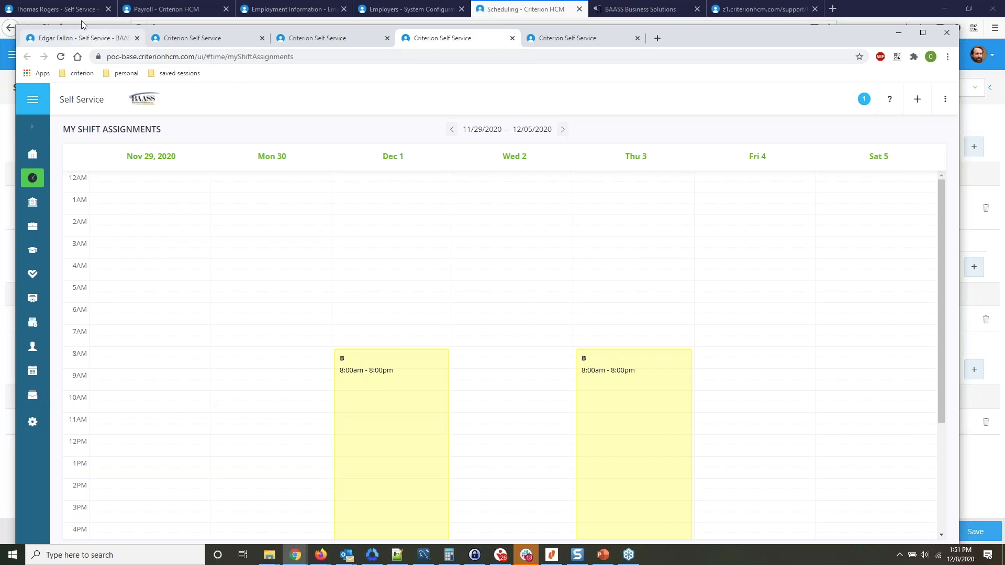
click(67, 8)
click(67, 9)
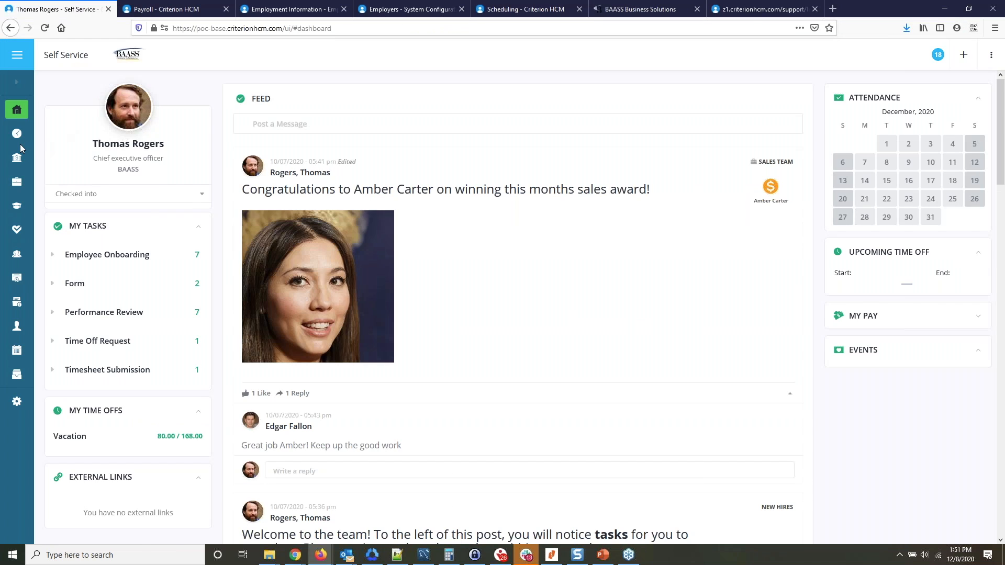
mouse_move(16, 135)
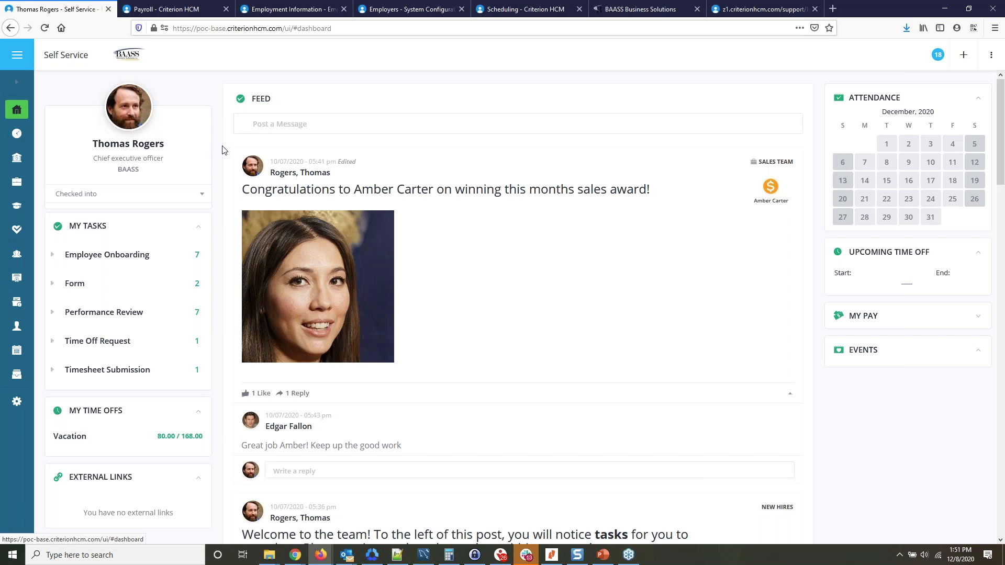
Return to the employee's shift assignments in Chrome and display the week of 12/13/2020 to 12/19/2020.
mouse_move(17, 134)
mouse_move(289, 562)
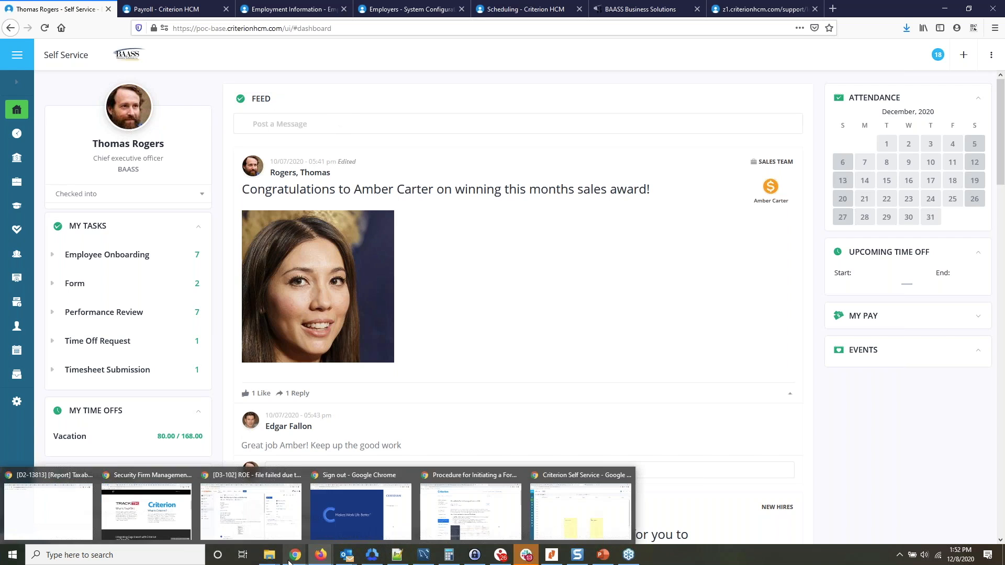
click(578, 503)
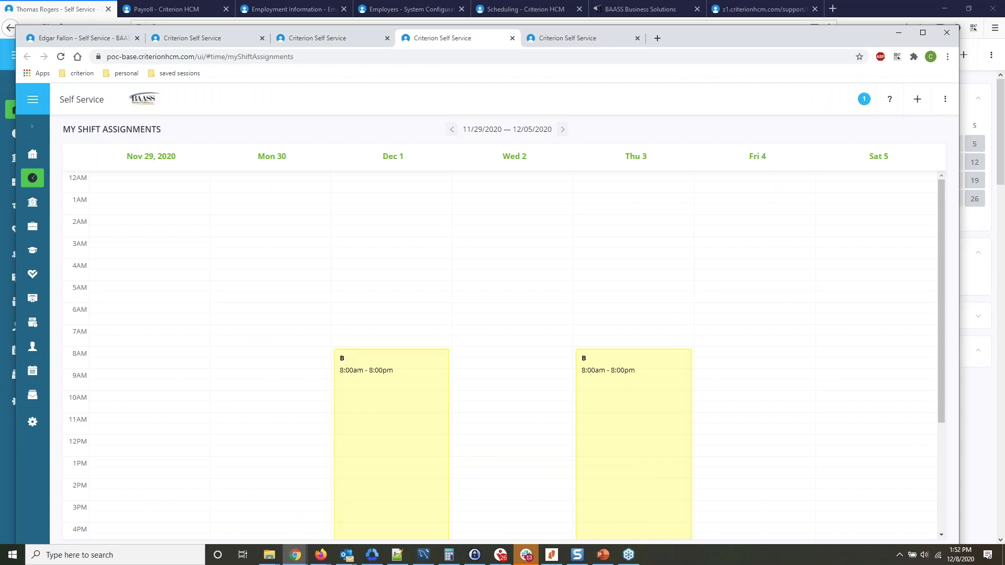
click(563, 130)
click(563, 130)
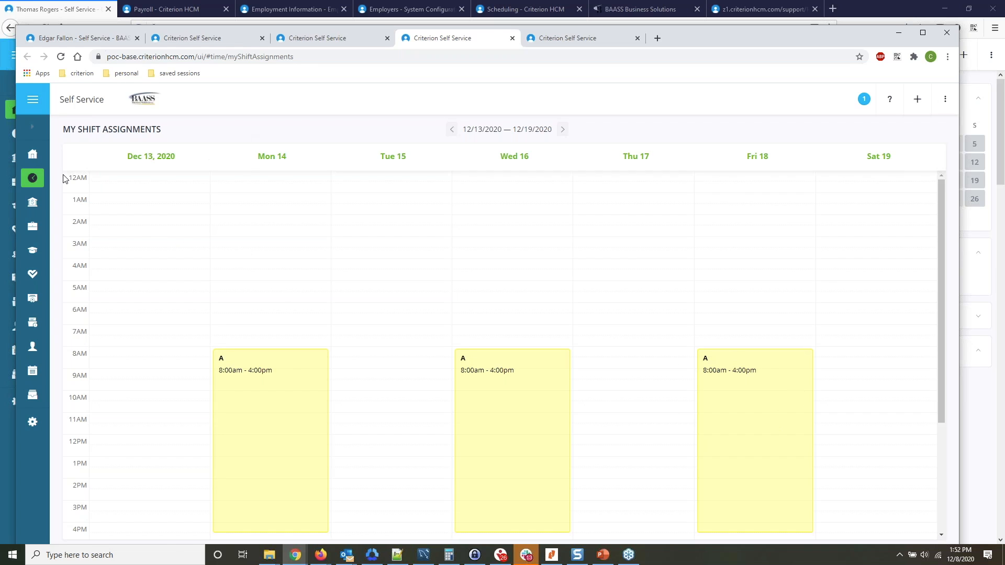
Open the employee's timesheet for 12/13/2020 to 12/19/2020 from the timesheet list.
click(32, 178)
click(78, 224)
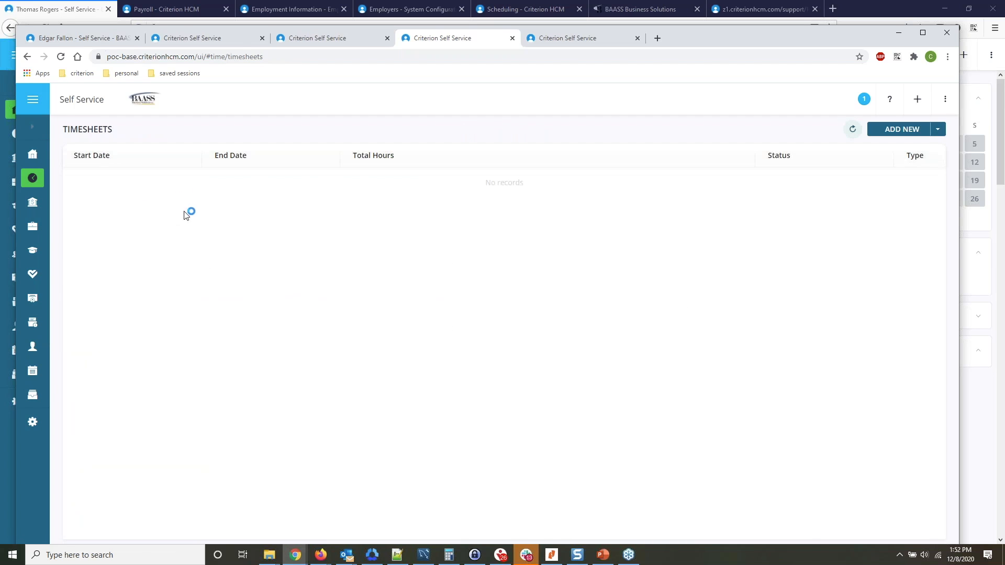
click(33, 178)
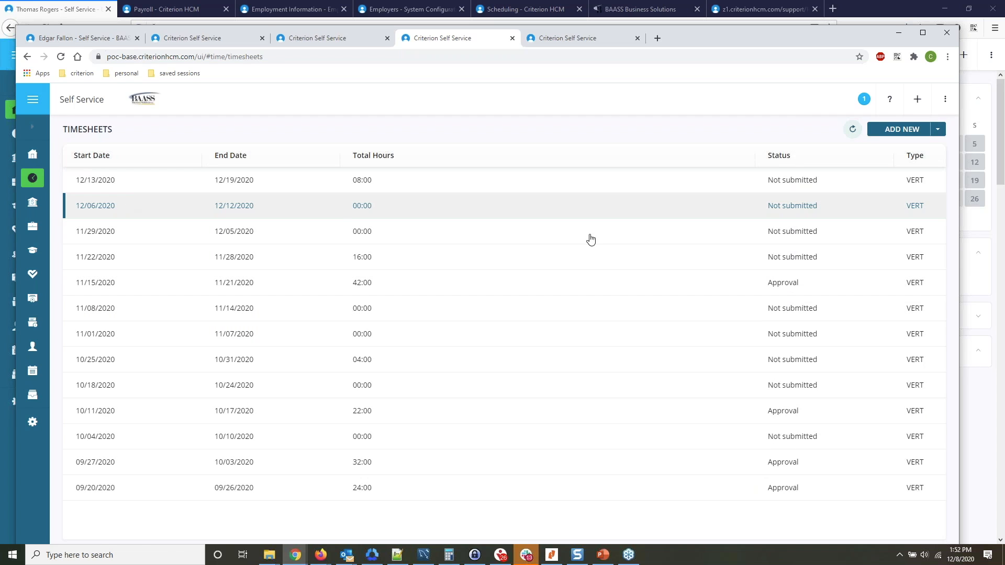
click(170, 182)
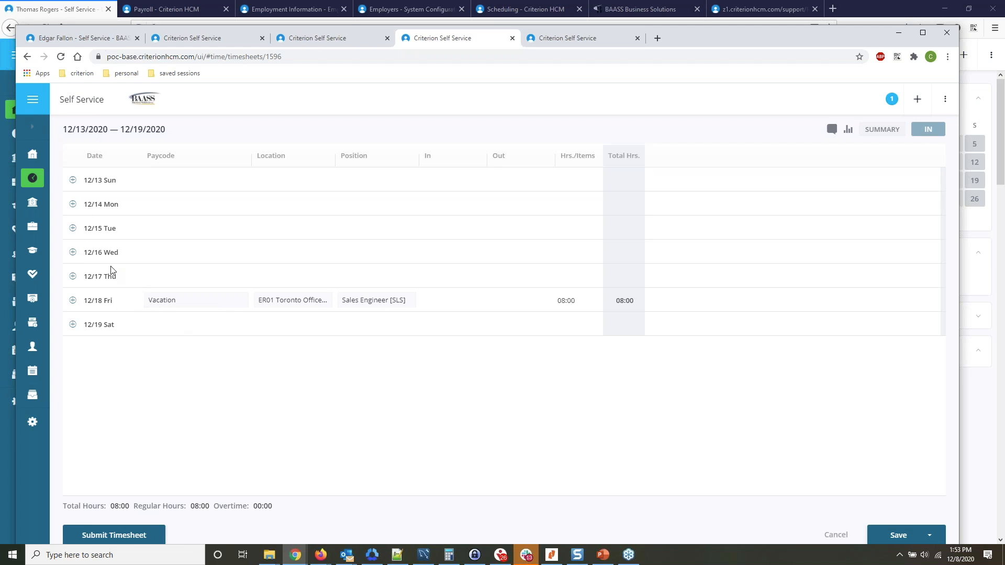
Add HOURLY WAGES entries for Monday 12/14 and Wednesday 12/16, and set Monday's In time to 8:00 AM.
click(72, 204)
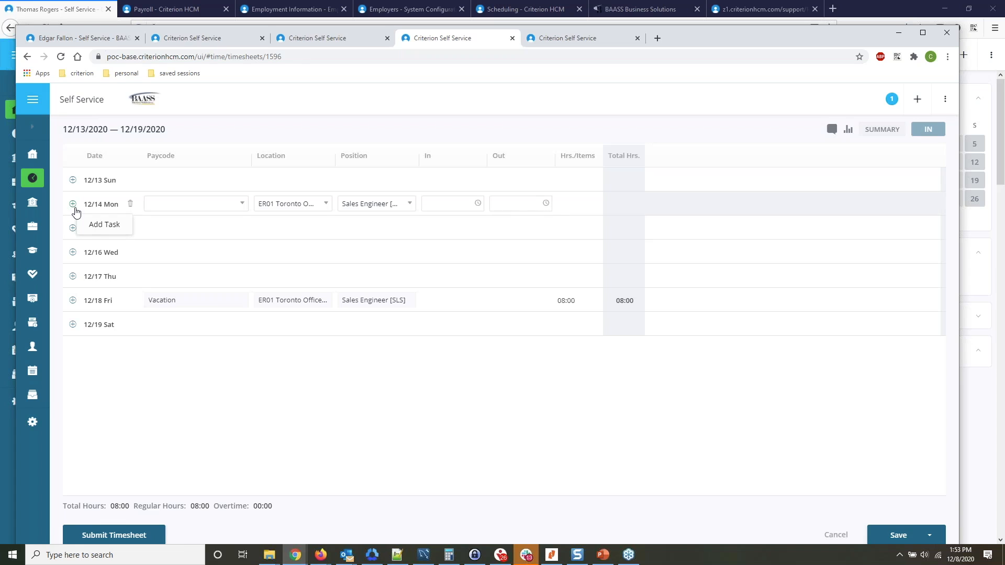
click(73, 253)
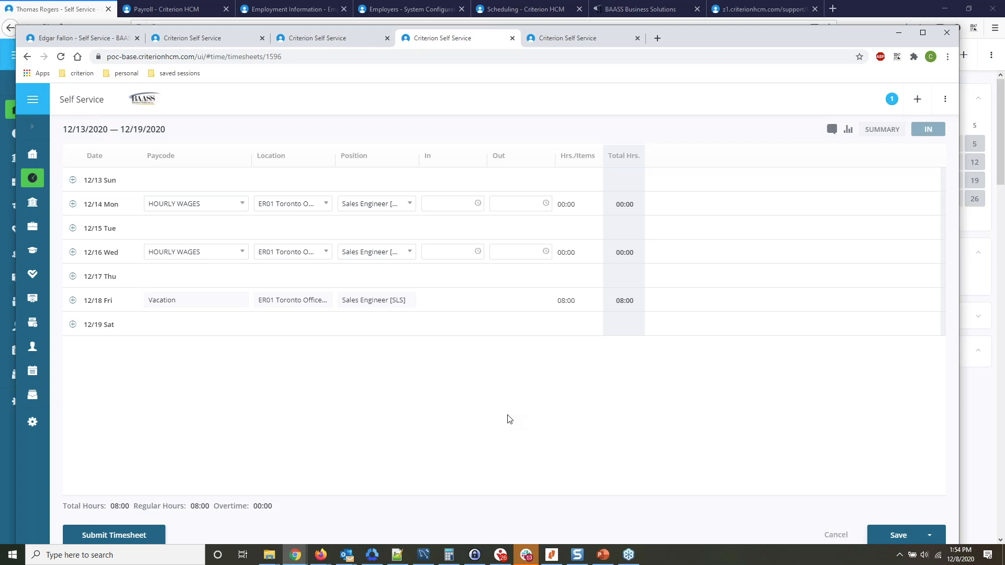
click(477, 206)
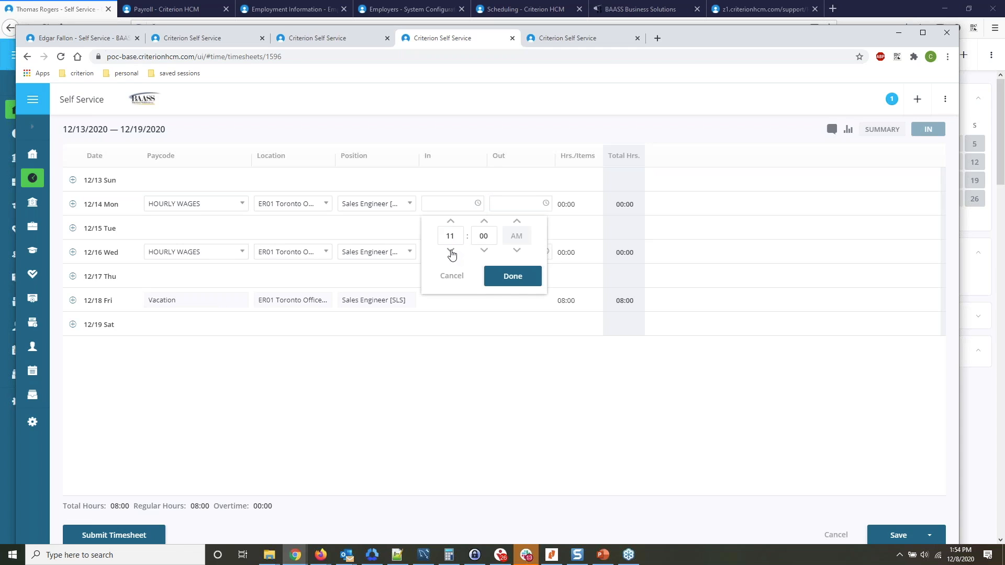
click(451, 251)
click(513, 276)
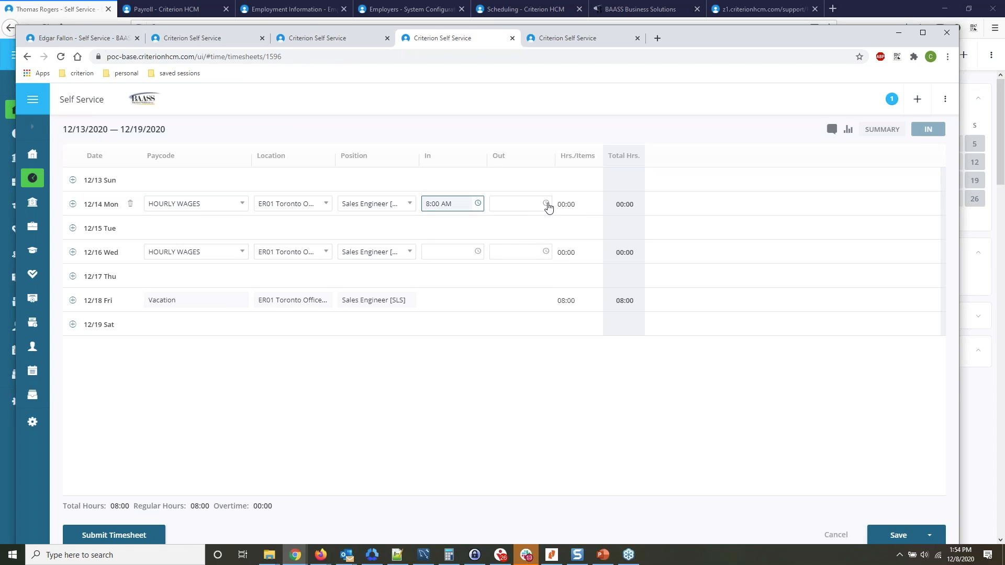
Set the Out time of the Monday 12/14 entry to 4:00 PM.
click(547, 205)
click(520, 236)
double_click(521, 236)
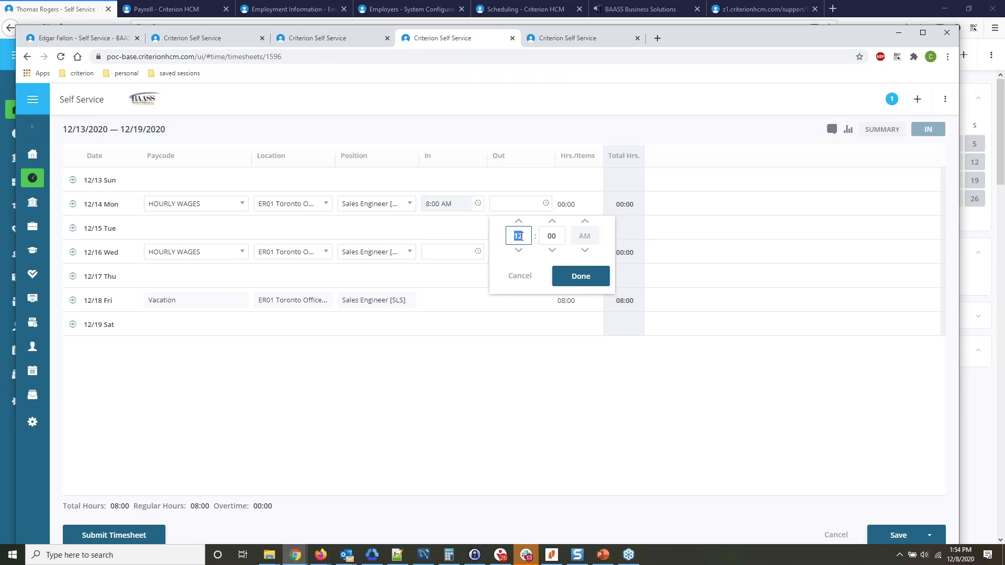
text(04)
click(584, 251)
click(586, 279)
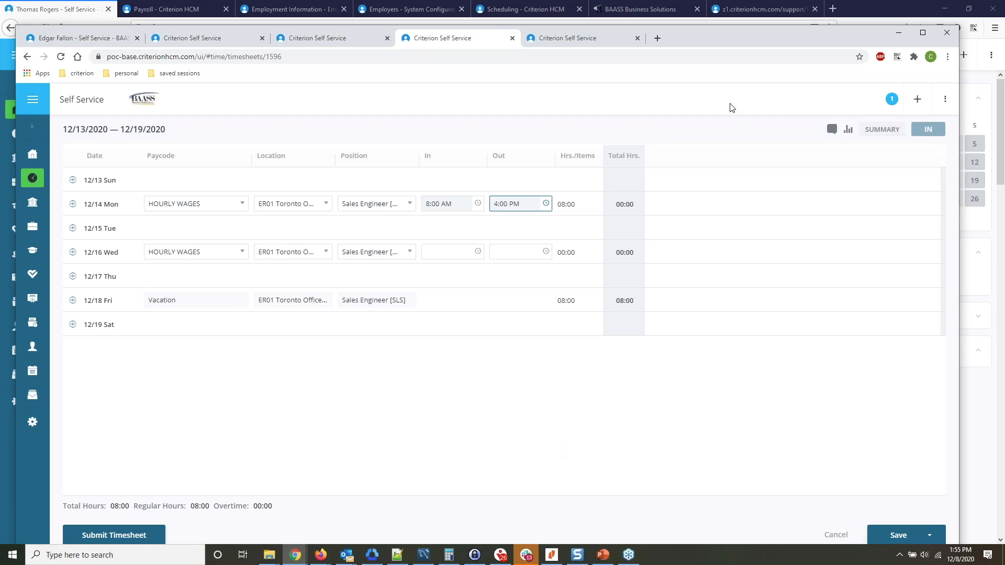
Look through the employee's quick-action options for entering time, starting time, requesting time off and viewing the paystub.
drag(739, 40, 623, 47)
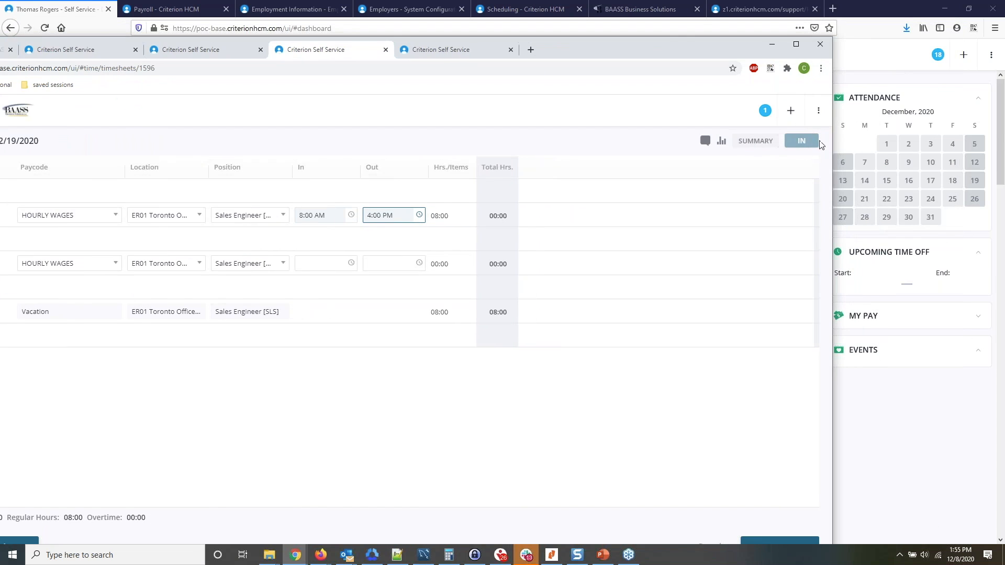
click(791, 115)
click(792, 114)
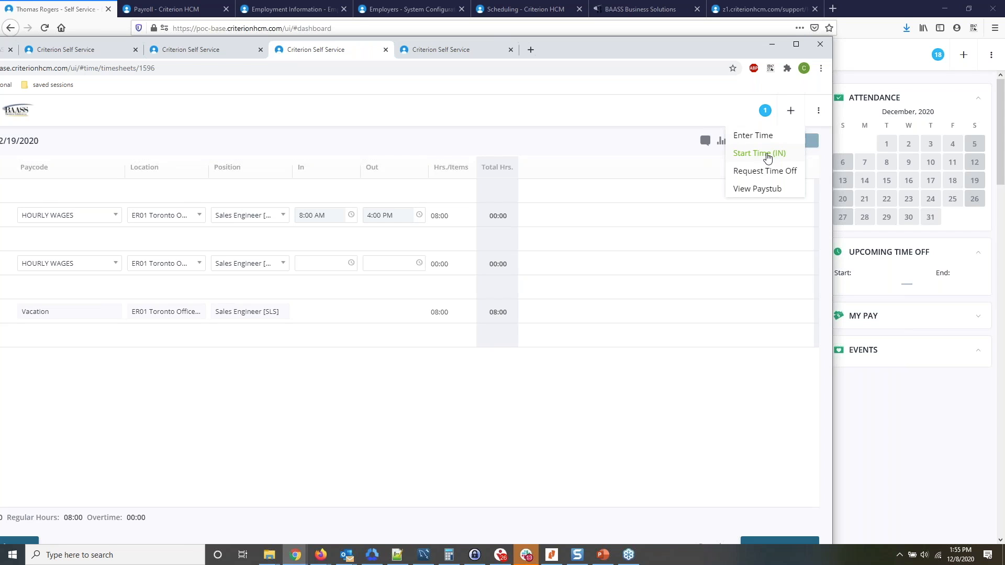
drag(658, 50, 771, 45)
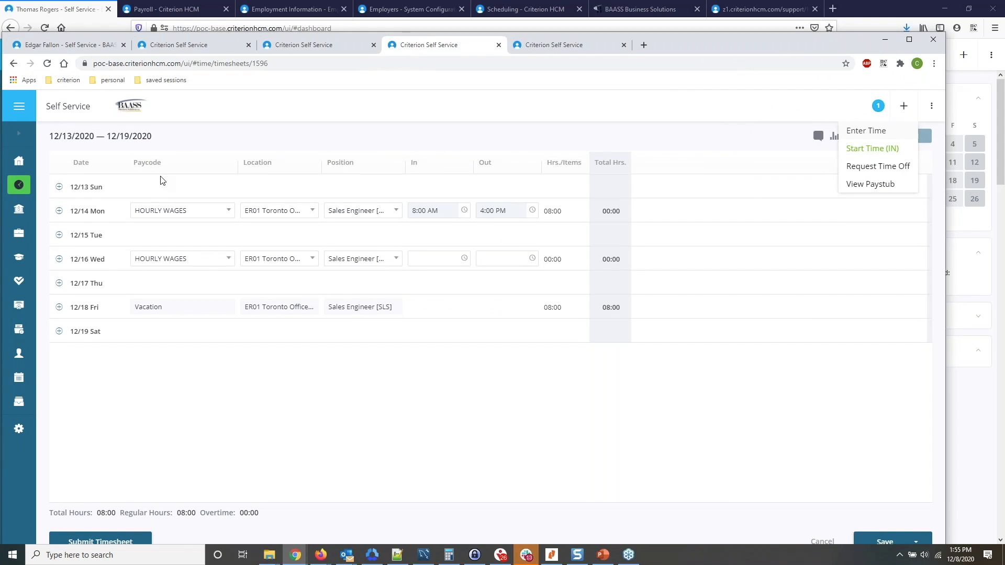
drag(745, 40, 639, 48)
click(638, 151)
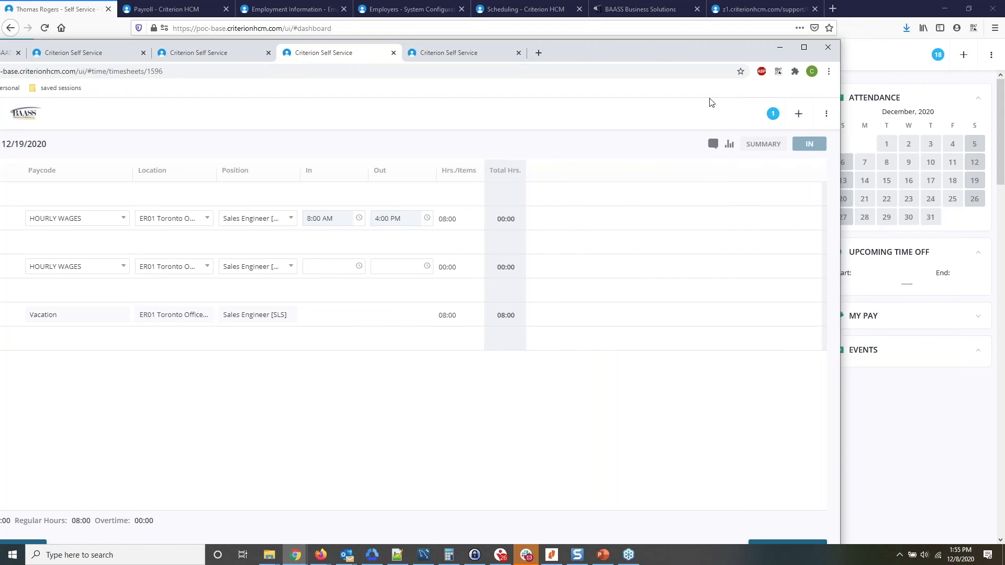
drag(637, 50, 747, 44)
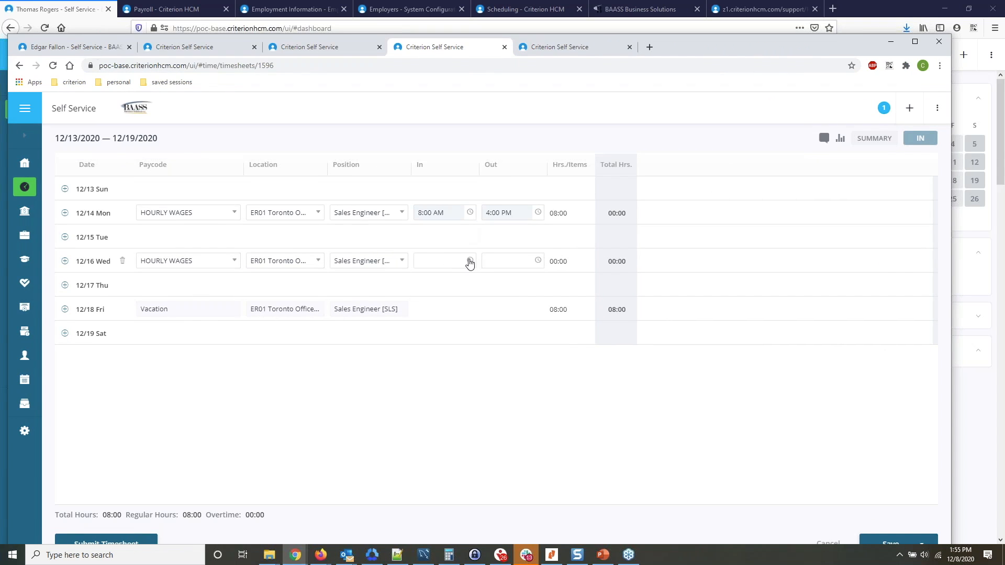
Set the Wednesday 12/16 entry's In time to 9:00 AM and its Out time to 5:00 PM.
click(470, 261)
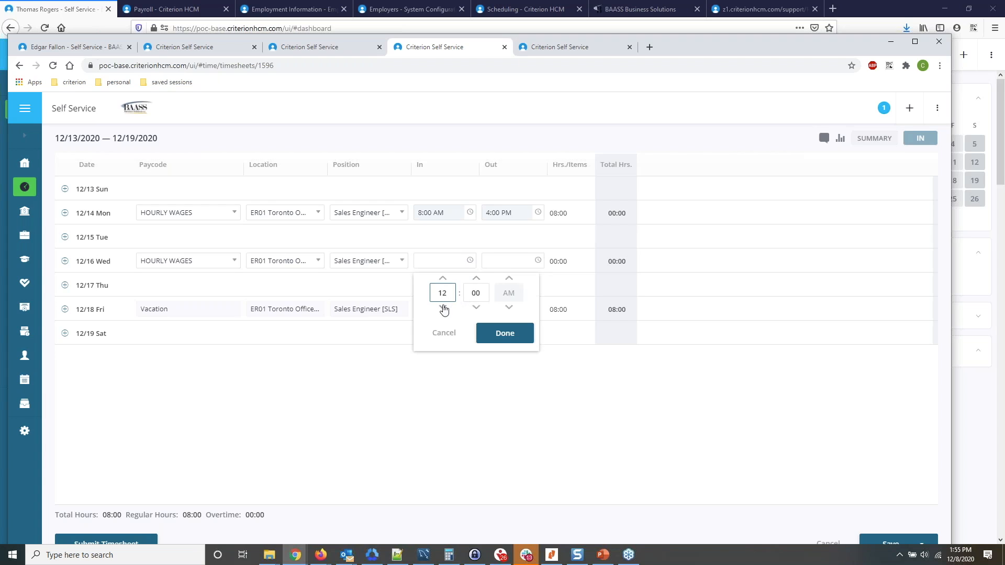
double_click(443, 294)
text(09)
click(511, 336)
click(539, 261)
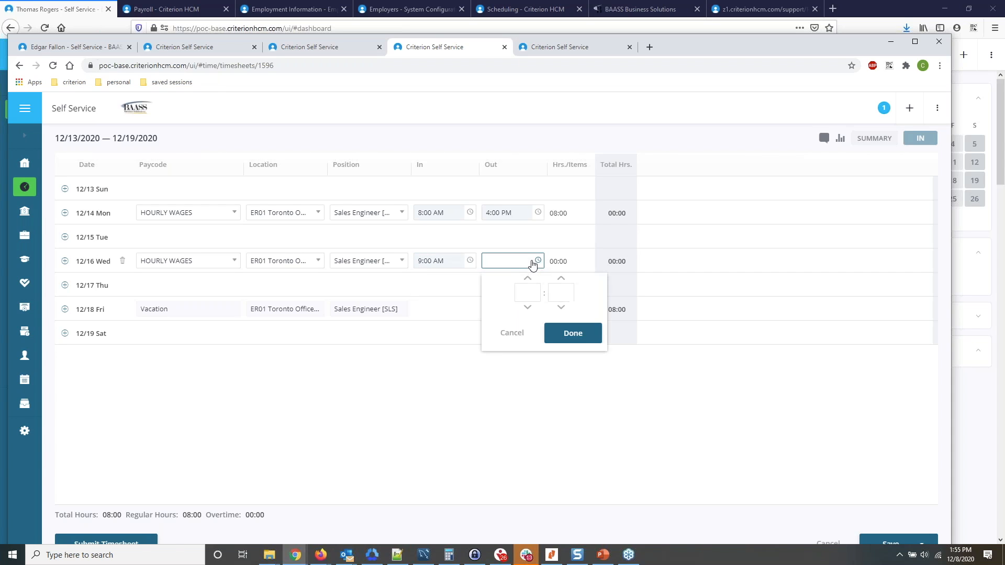
click(511, 293)
text(05)
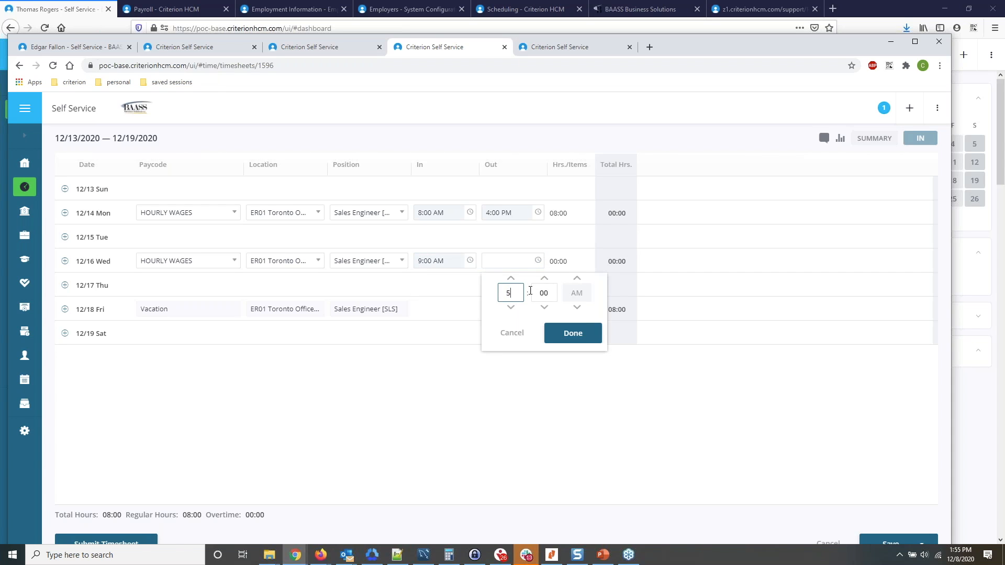
click(578, 308)
click(574, 335)
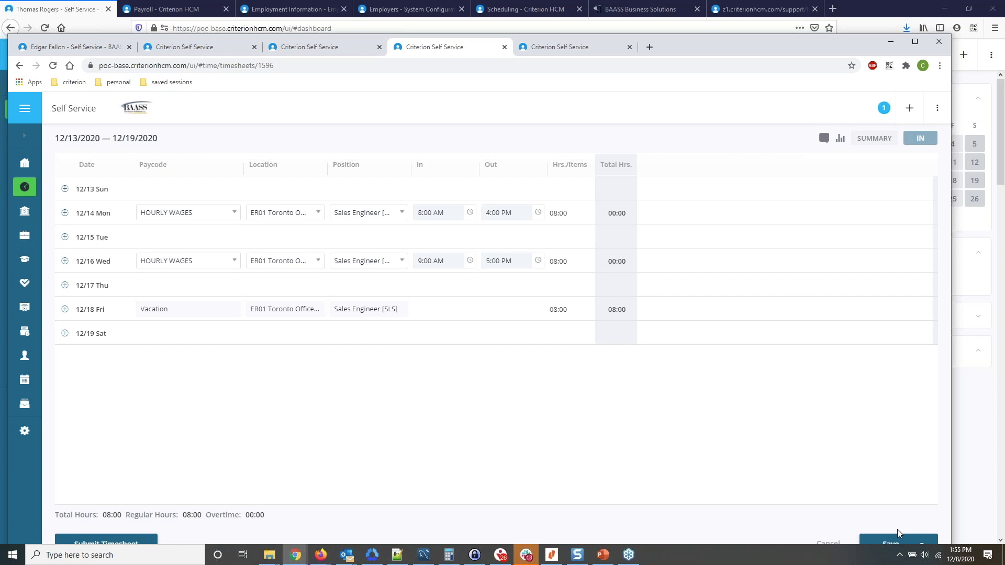
Save and close the timesheet for 12/13/2020 to 12/19/2020.
drag(730, 42, 730, 21)
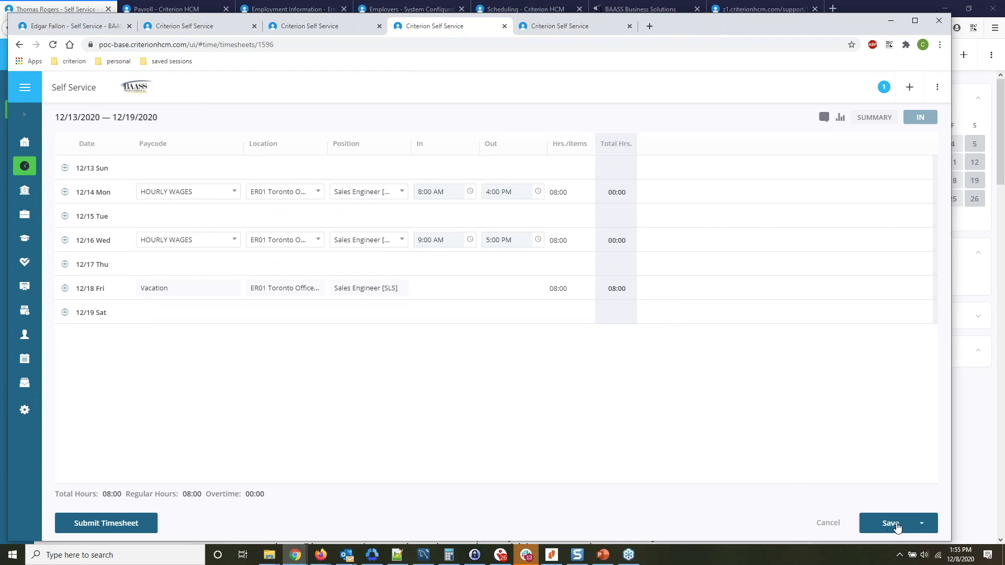
click(929, 527)
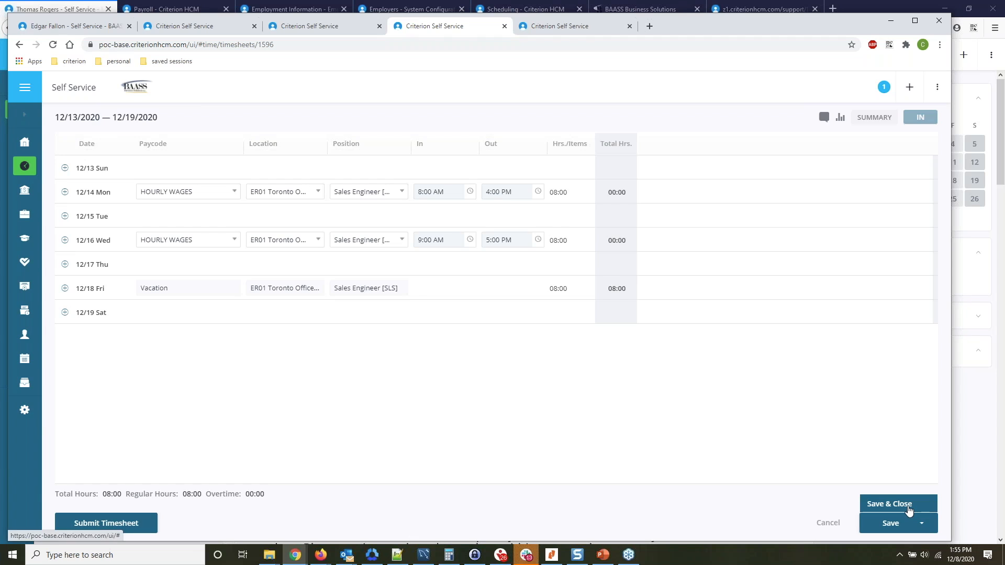
click(909, 511)
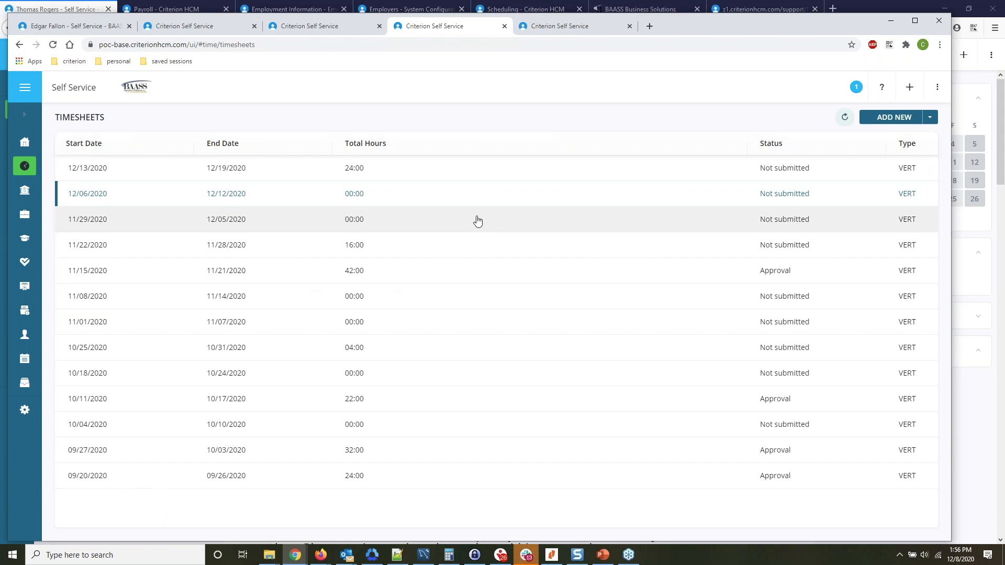
Switch to the Self Service session in Firefox and set the Attendance Dashboard's date to 12/14/2020.
click(64, 10)
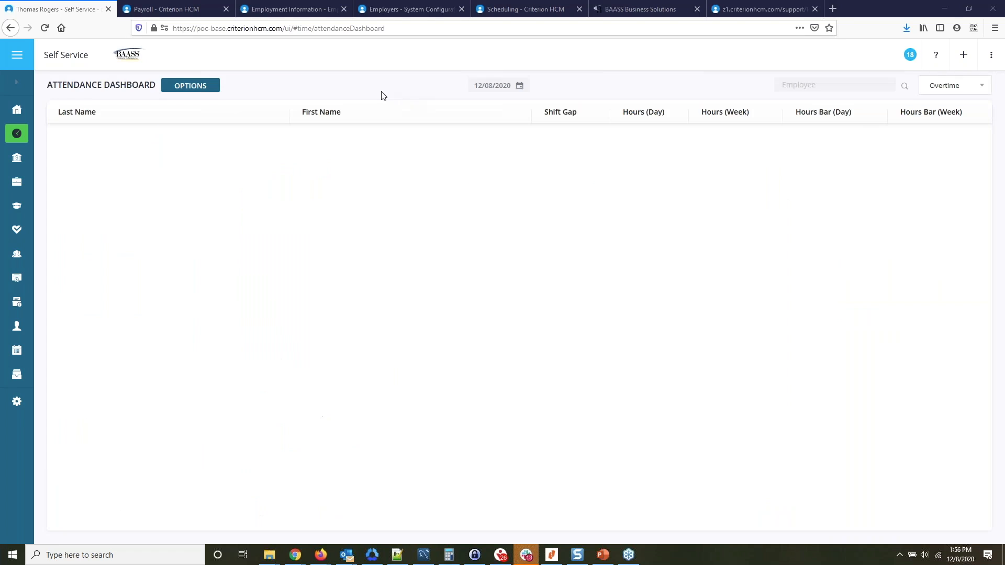
click(208, 90)
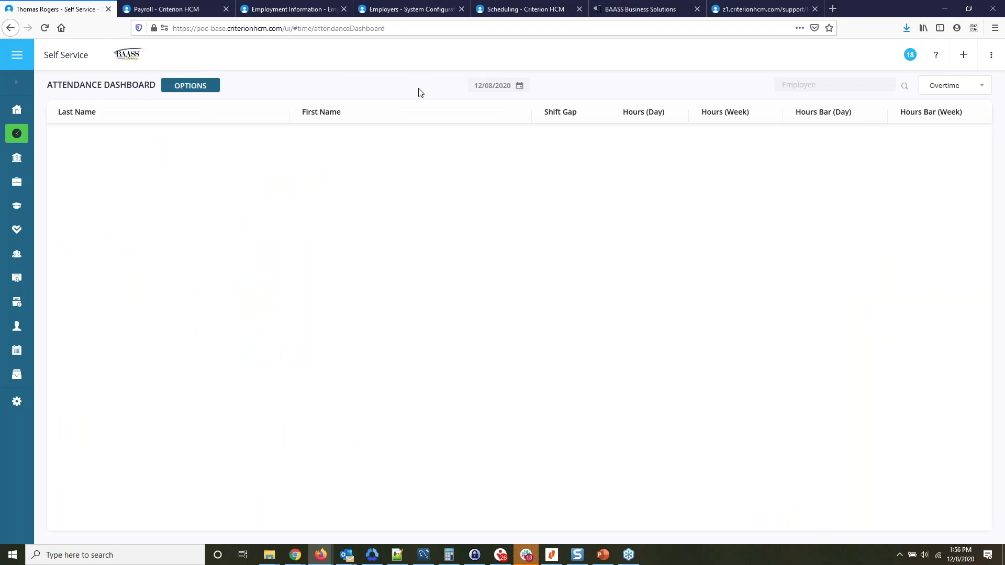
click(605, 491)
click(520, 86)
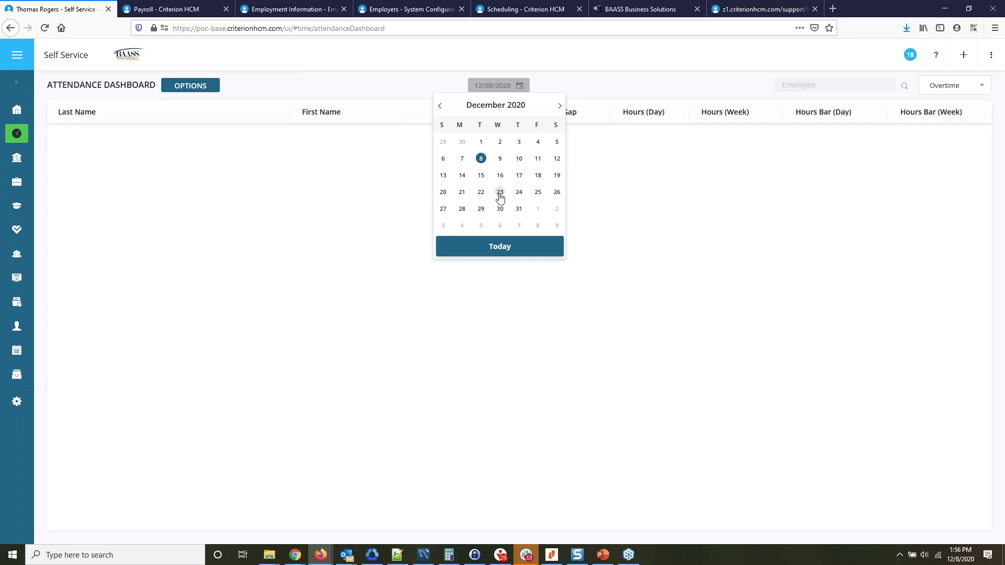
click(462, 175)
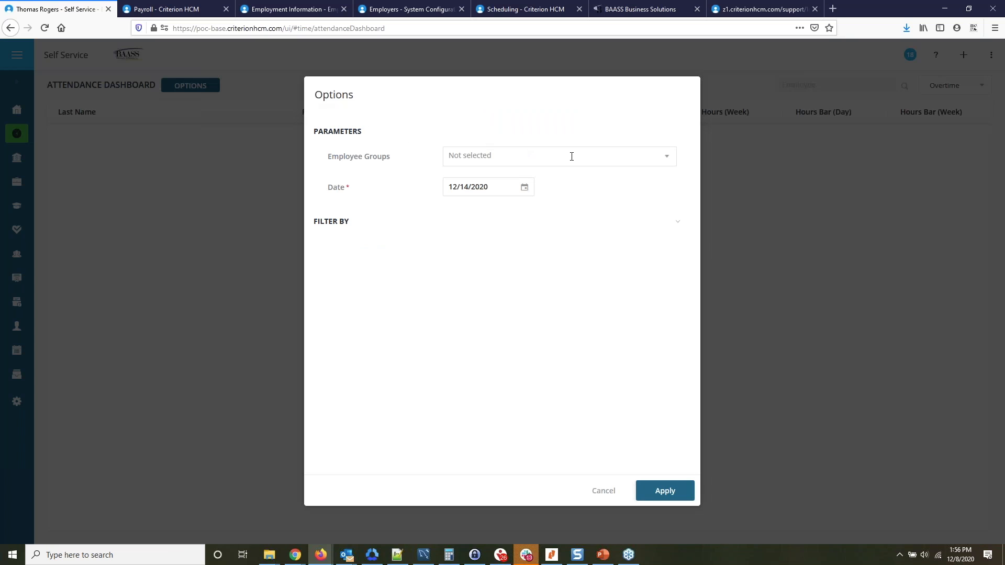
Apply the All_EE [BAASS] employee group and the date 12/14/2020 in the Attendance Dashboard options.
click(572, 157)
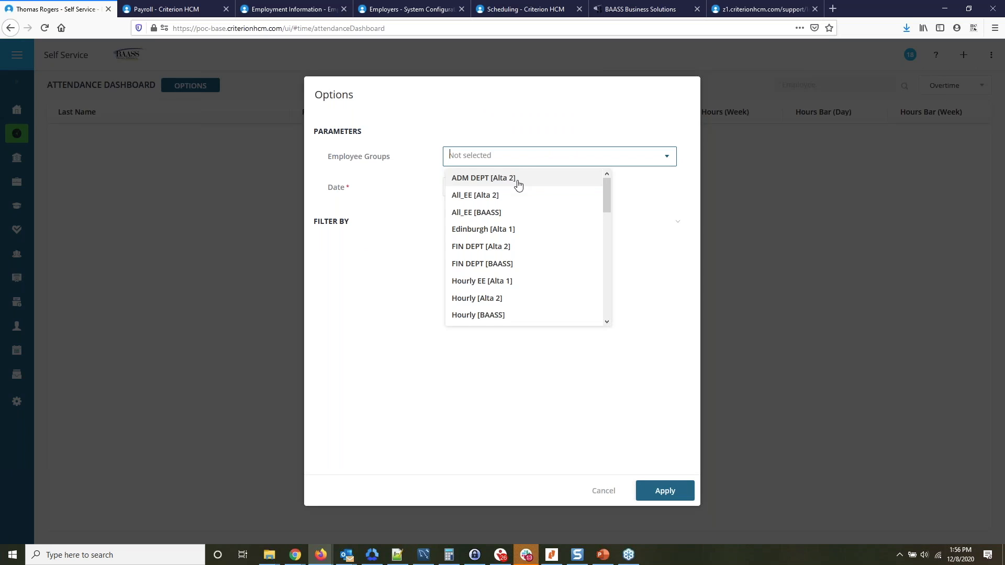
scroll(516, 241, down, 3)
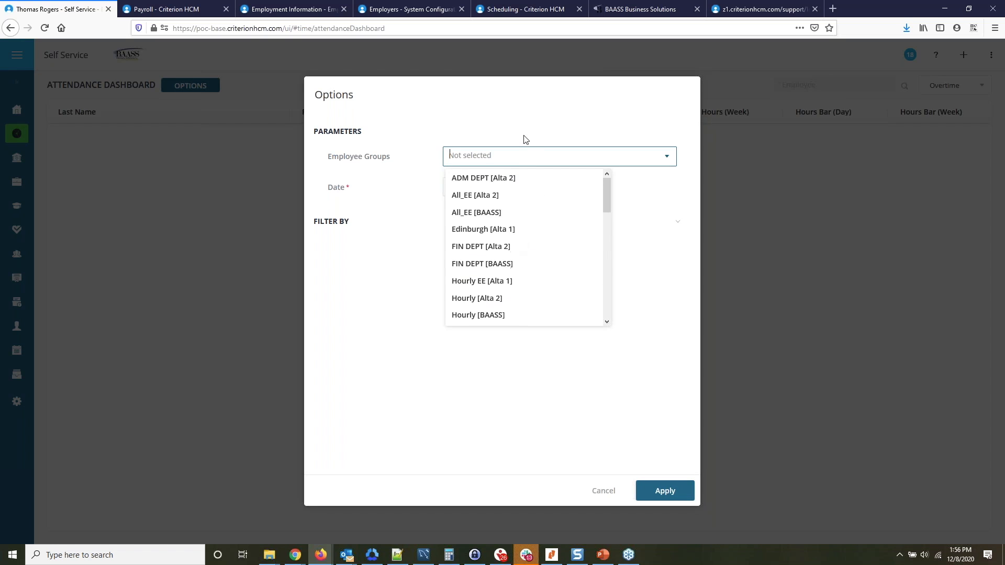
click(526, 96)
click(503, 155)
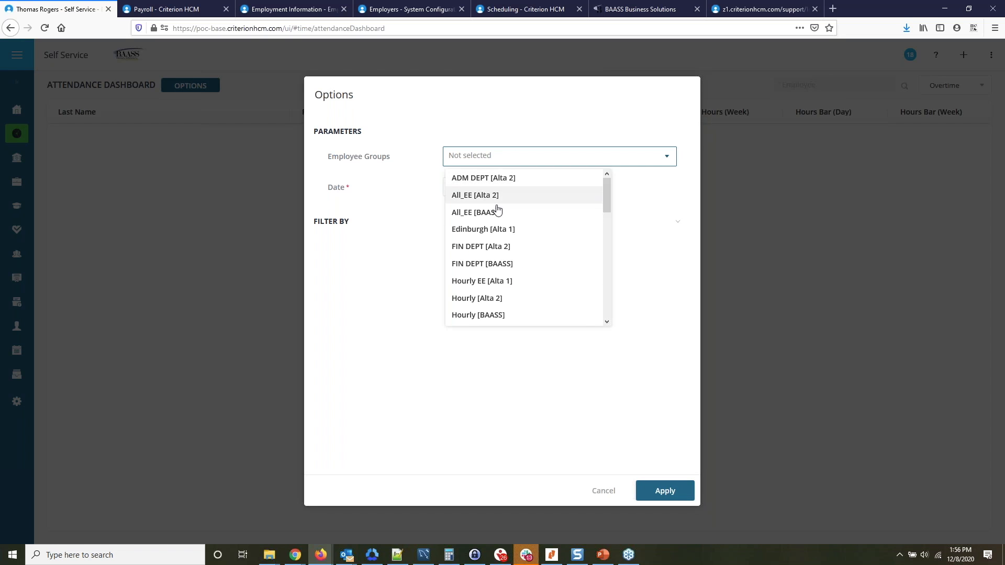
click(573, 217)
click(667, 248)
click(524, 187)
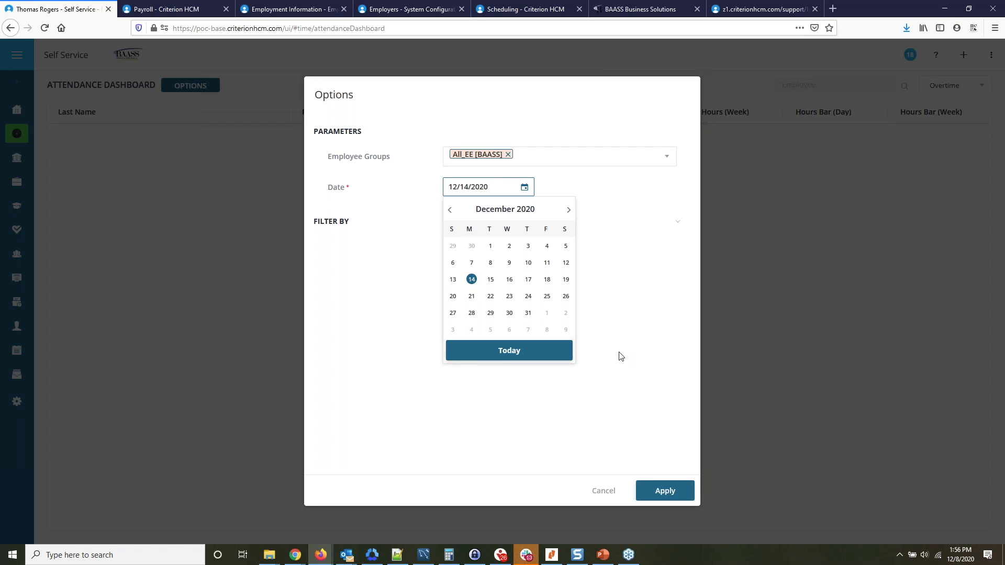
click(568, 352)
click(524, 188)
click(470, 280)
click(674, 481)
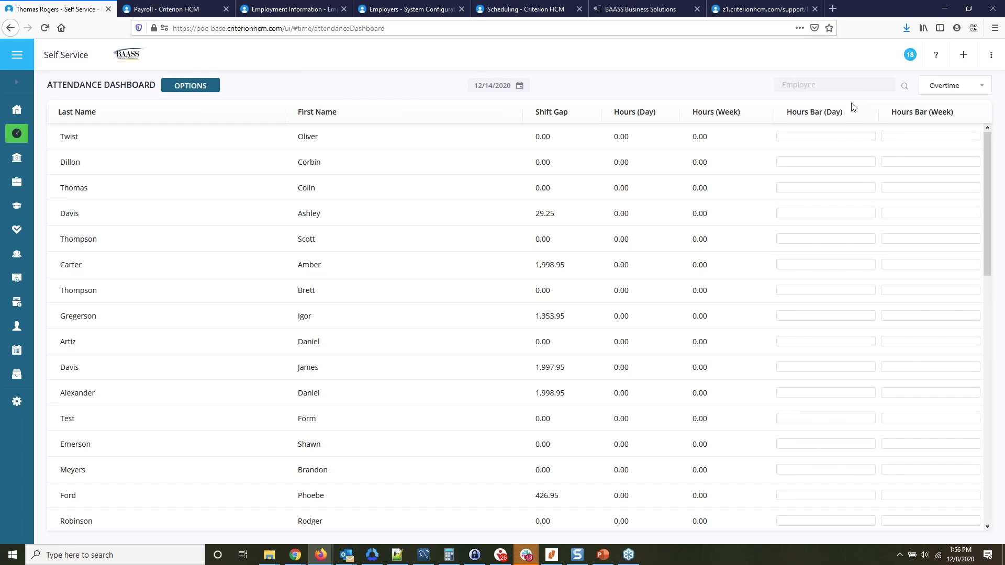
Review the Attendance Dashboard's employee group and date options, and close them without applying anything.
mouse_move(190, 90)
click(191, 85)
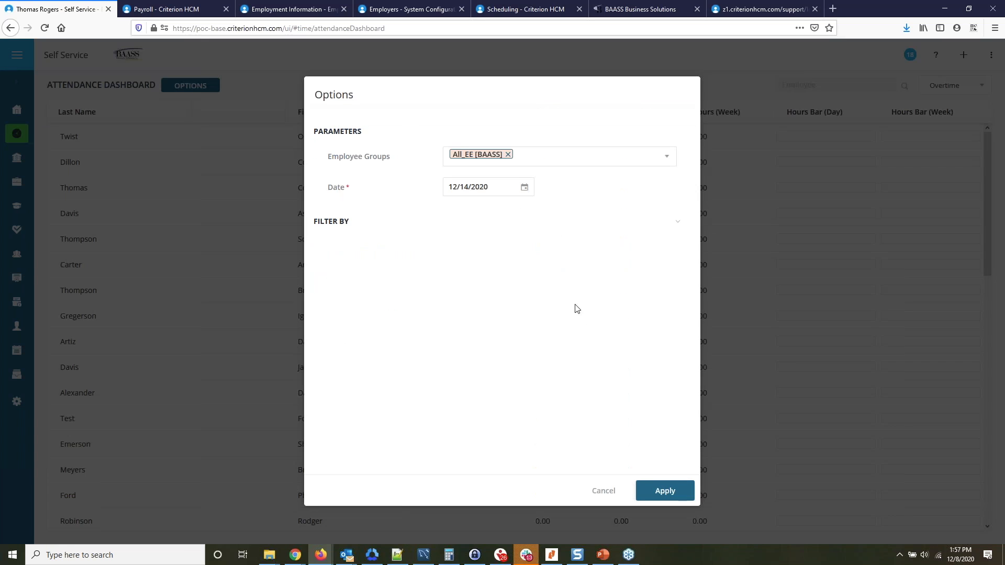
click(611, 492)
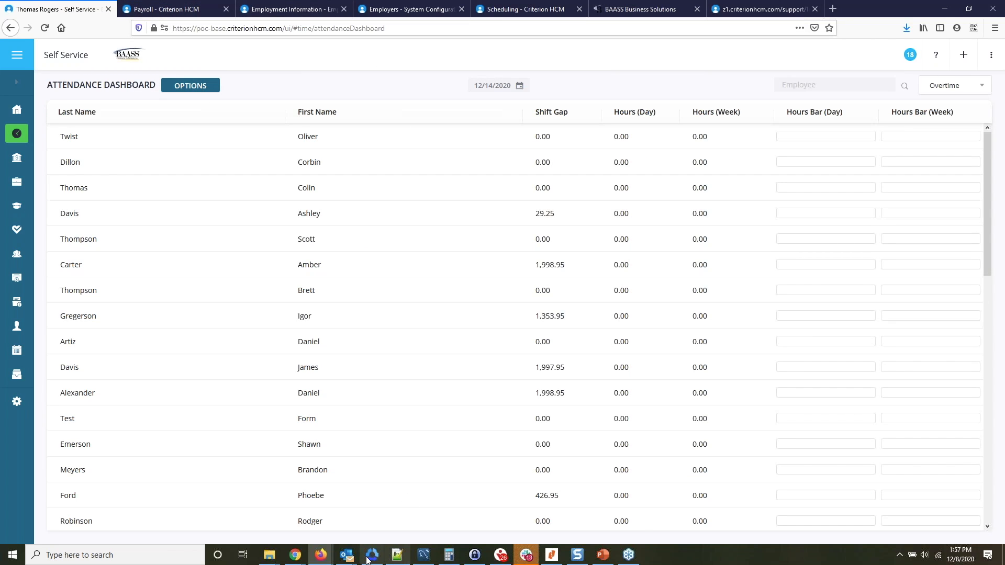
Return to the employee's Self Service in Chrome and reopen the 12/13/2020 to 12/19/2020 timesheet.
mouse_move(296, 555)
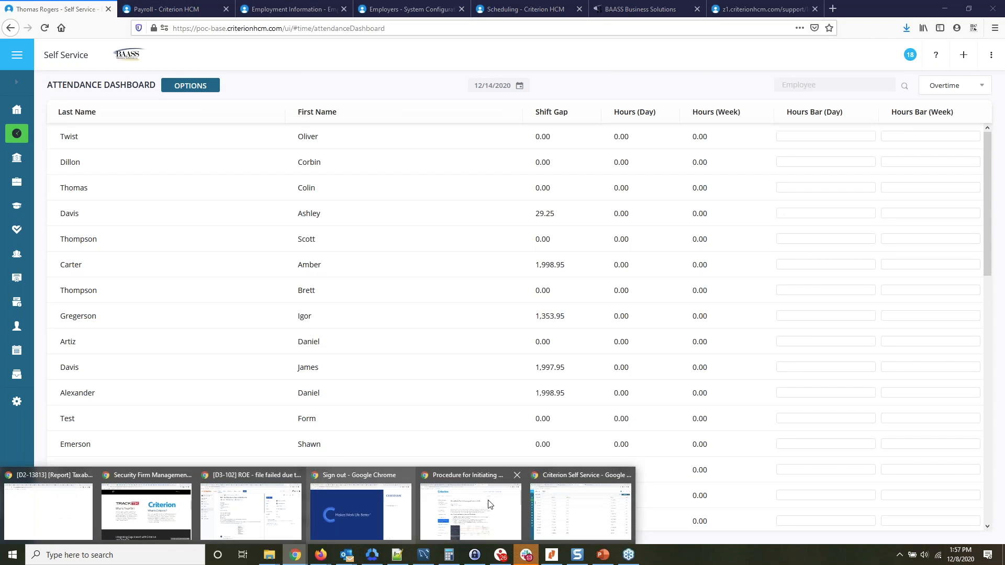
click(584, 508)
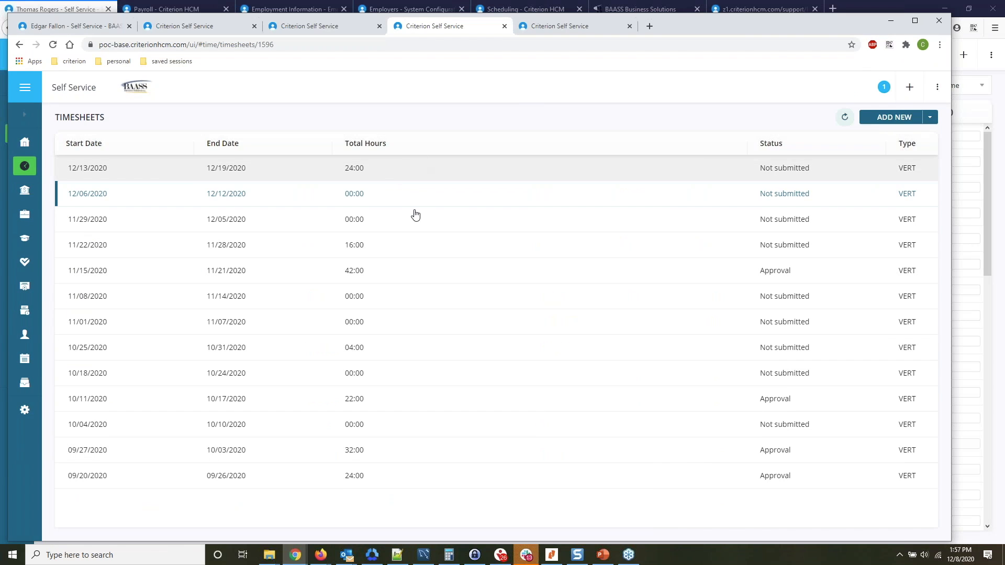
click(423, 167)
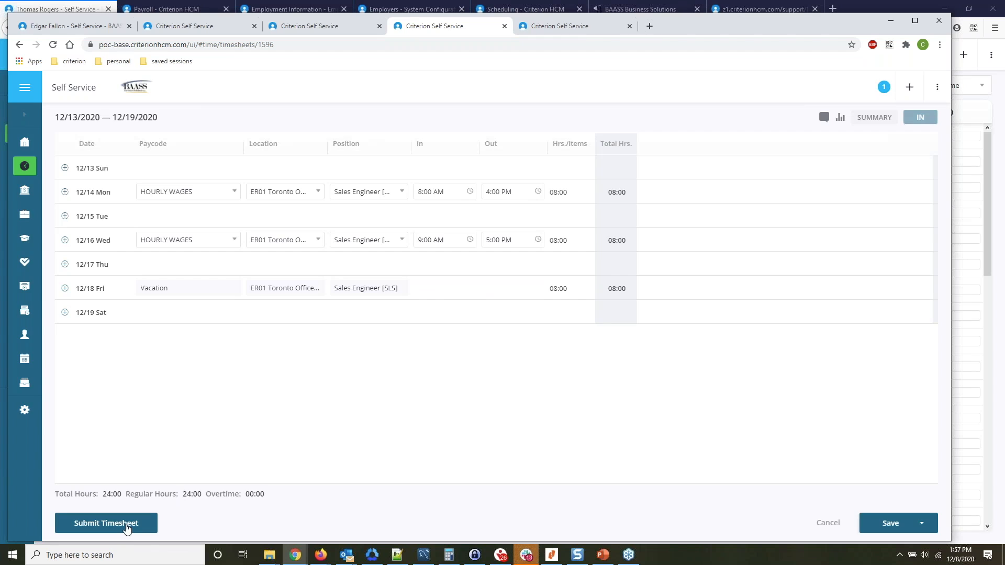
Submit the 12/13/2020 to 12/19/2020 timesheet, confirming the hours with a freehand signature.
click(126, 525)
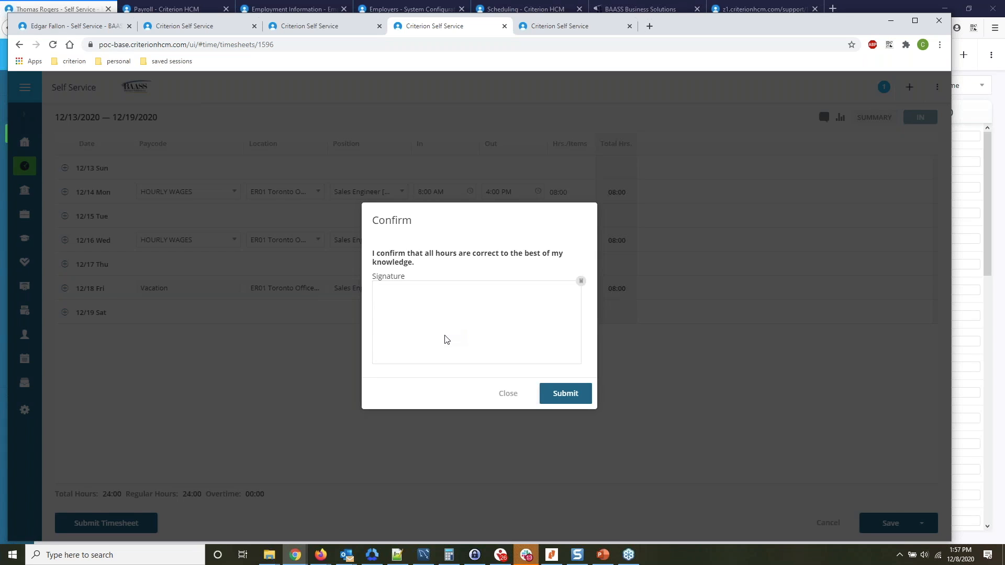
mouse_move(399, 320)
mouse_down()
mouse_move(479, 309)
mouse_move(560, 341)
mouse_move(412, 302)
mouse_move(426, 318)
mouse_up()
click(581, 281)
mouse_move(394, 326)
mouse_down()
mouse_move(450, 331)
mouse_move(518, 313)
mouse_up()
click(578, 399)
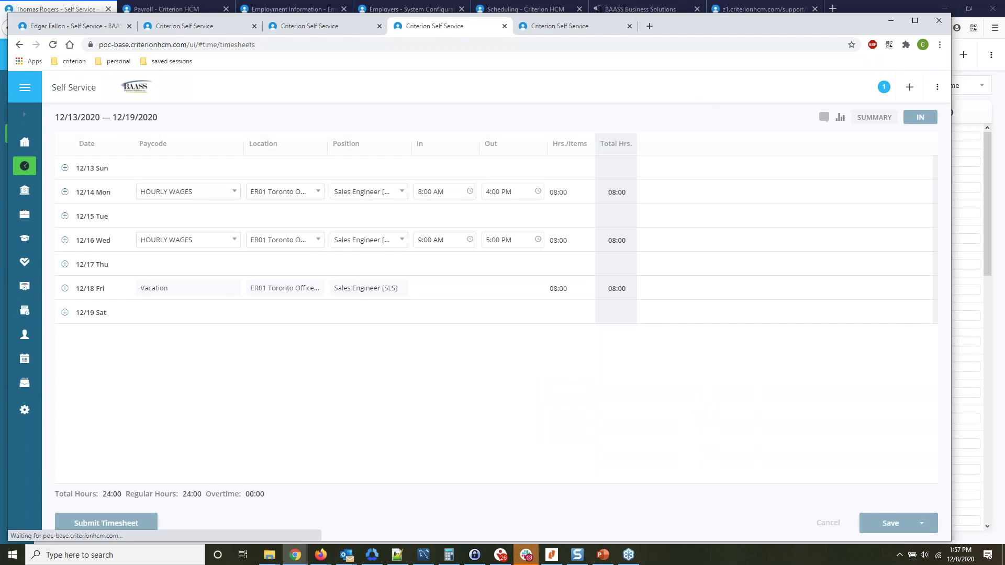
drag(706, 28, 725, 54)
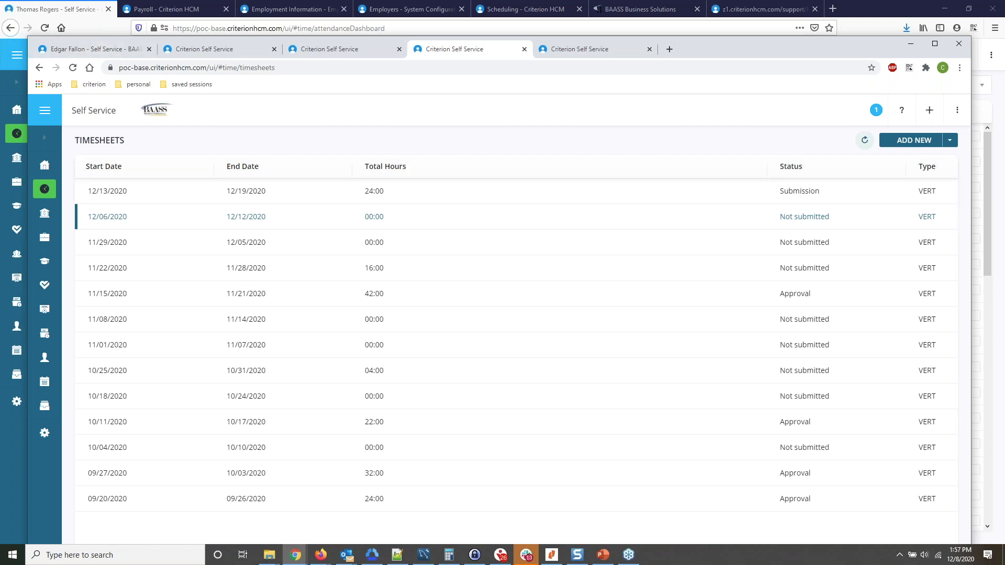
Switch to the manager's Self Service in Firefox and approve the employee's submitted 12/13/2020 to 12/19/2020 timesheet.
click(82, 11)
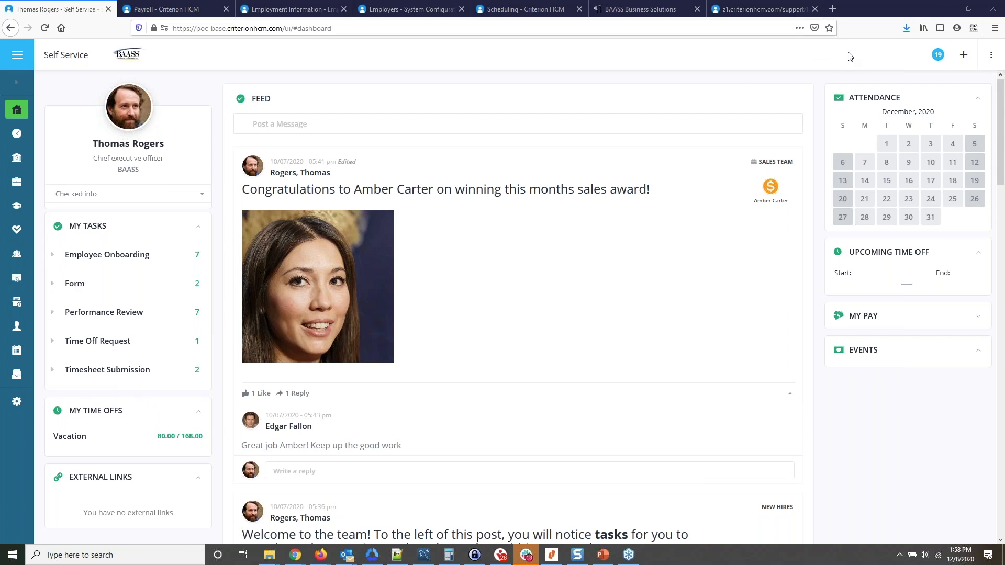
click(58, 380)
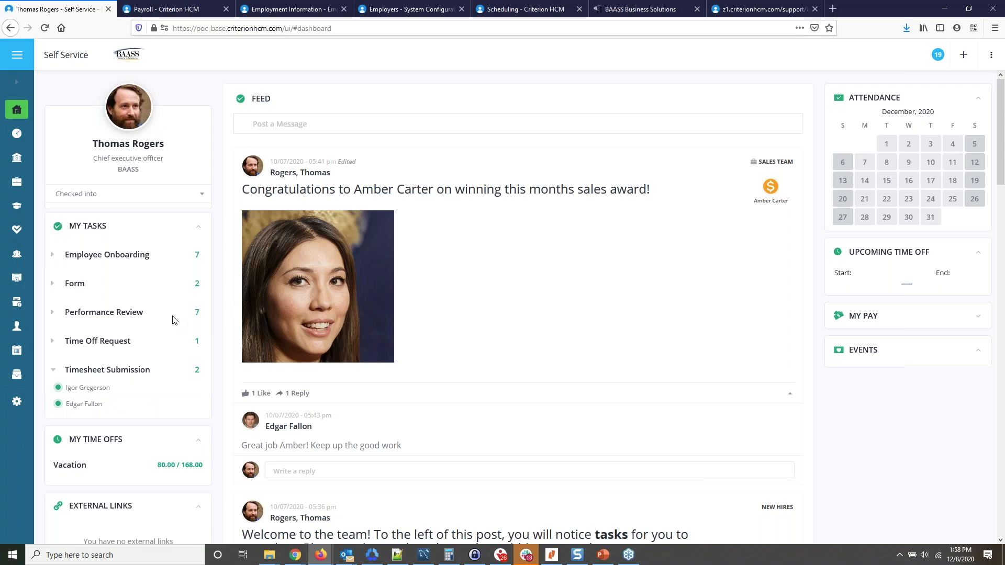
click(87, 407)
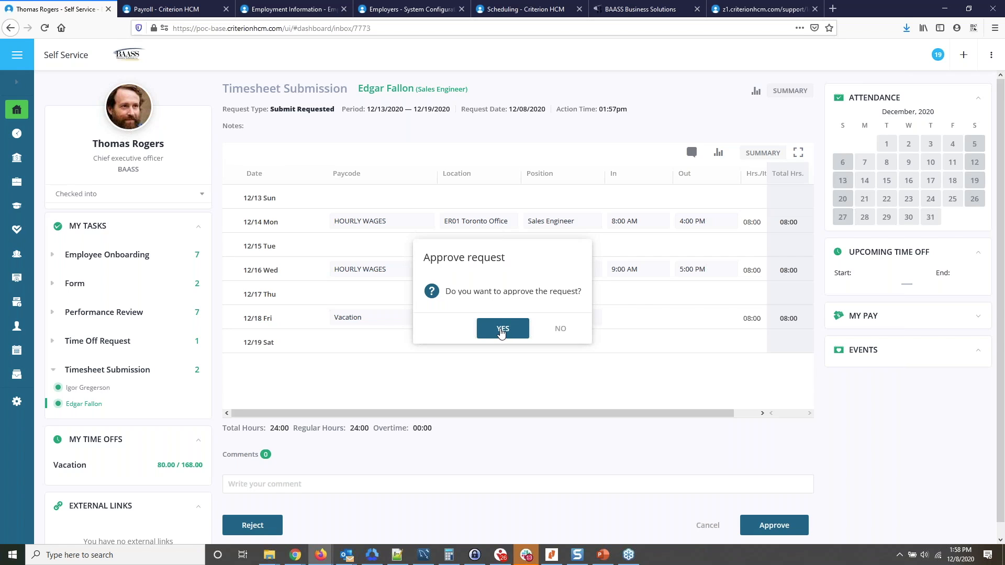
click(502, 333)
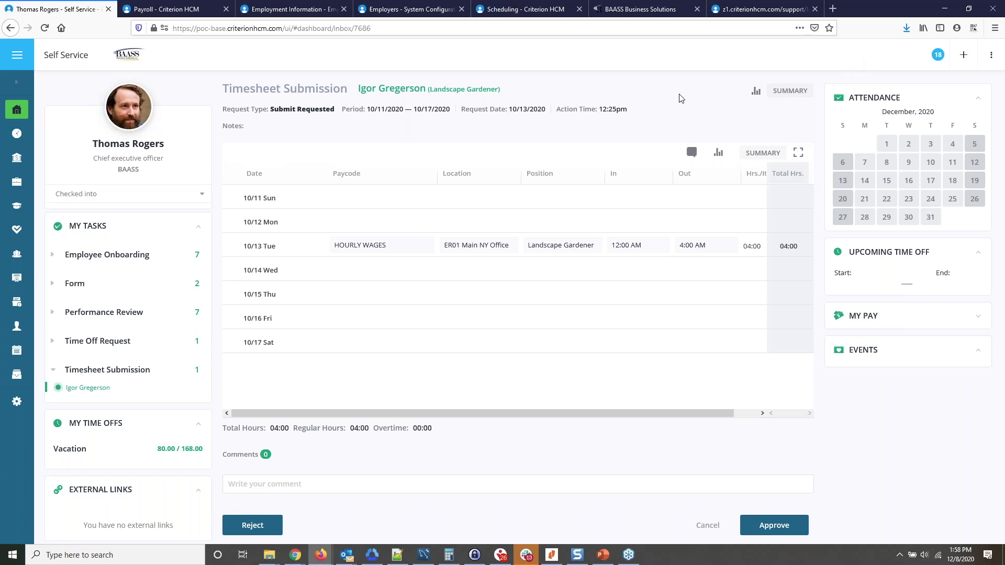
Open the payroll entry of BAASS Batch and add the timesheet's employee, found by last name.
click(186, 10)
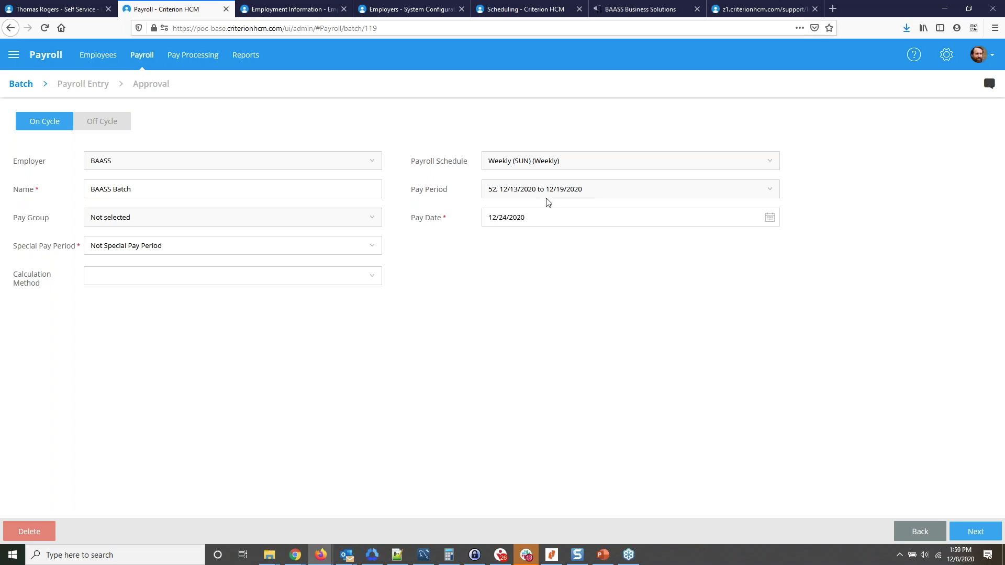
click(968, 533)
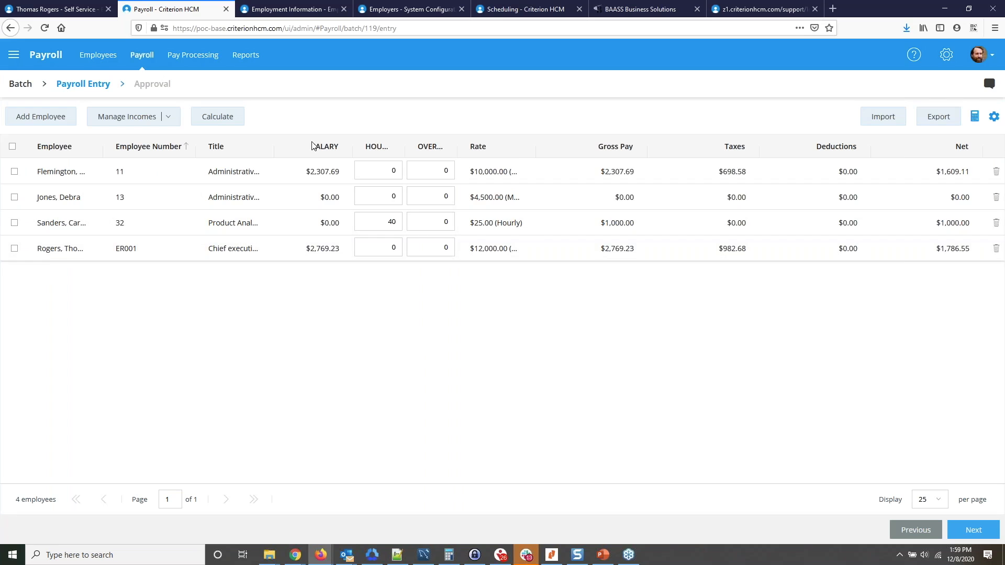
click(59, 123)
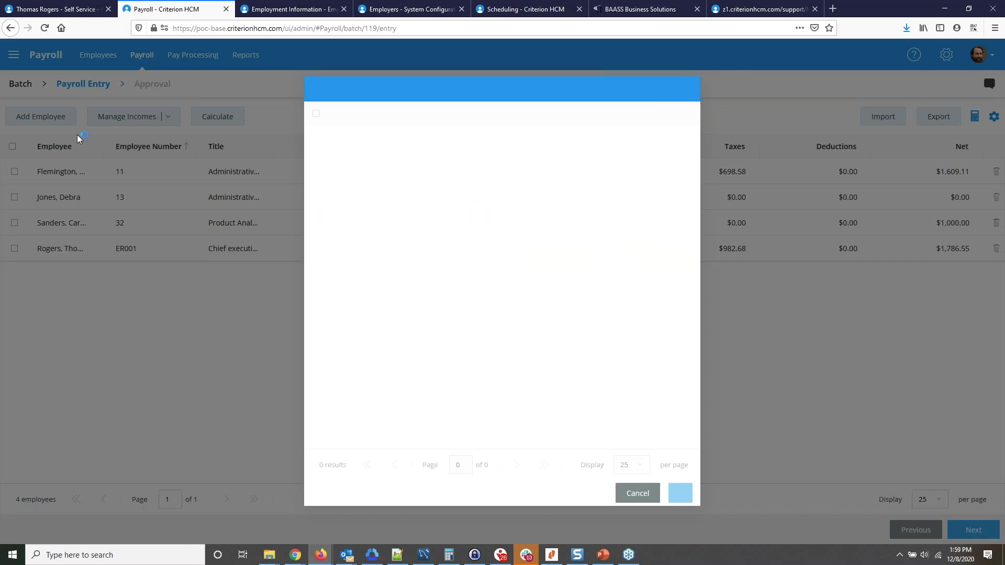
text(fallon)
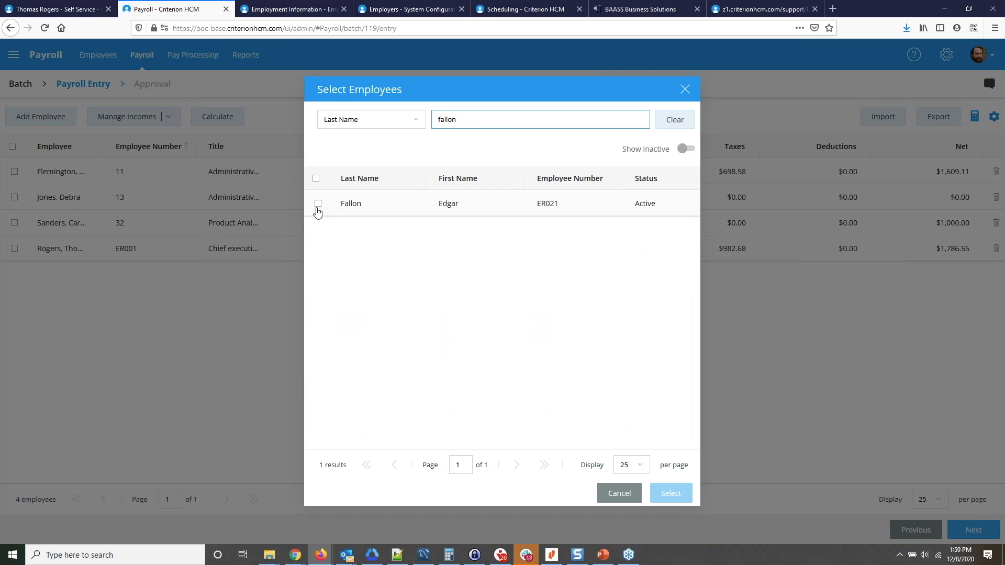
click(318, 203)
click(672, 504)
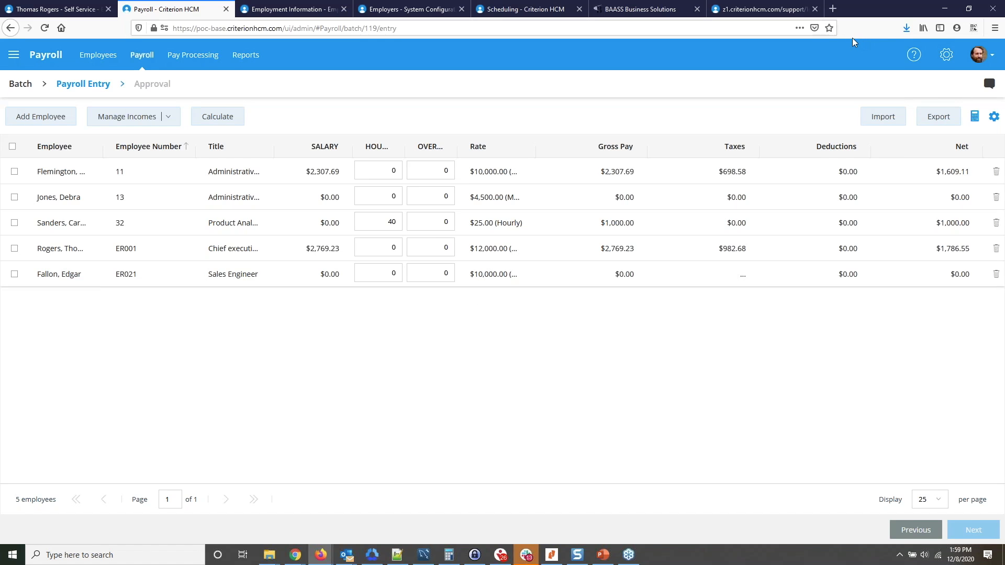
Load the timesheets into the payroll batch through the data import, and calculate the payroll.
click(883, 124)
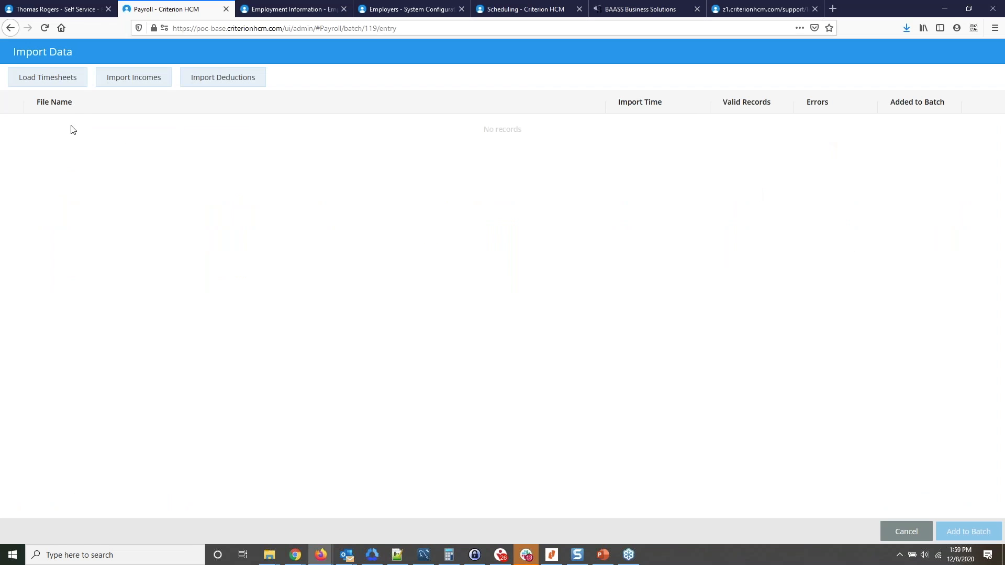
click(62, 83)
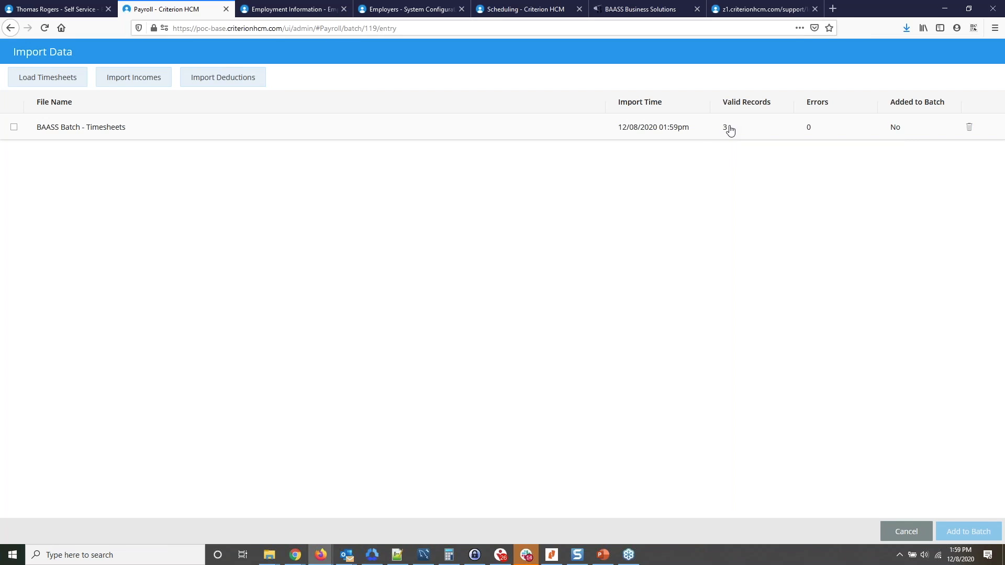
click(15, 127)
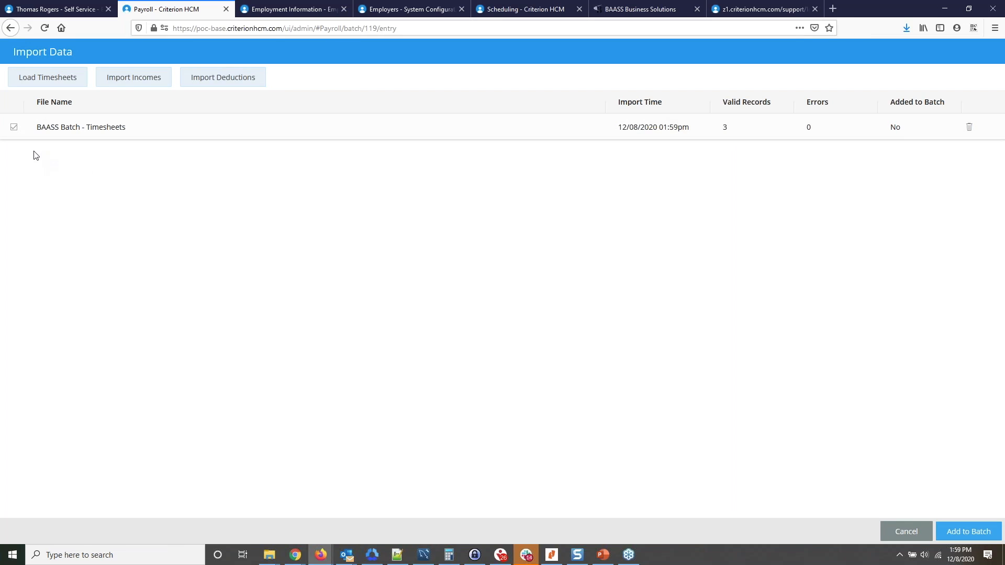
click(983, 534)
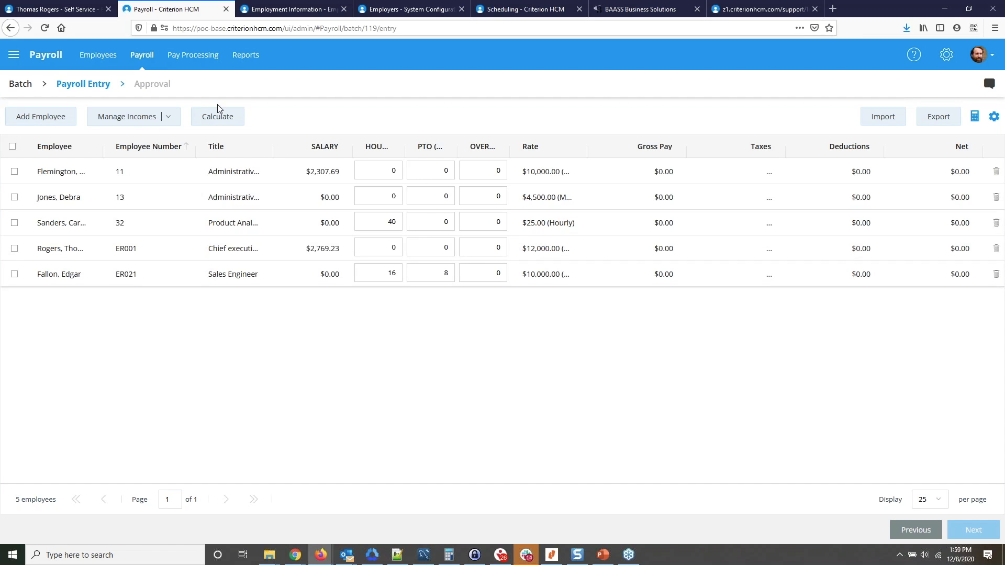
click(220, 120)
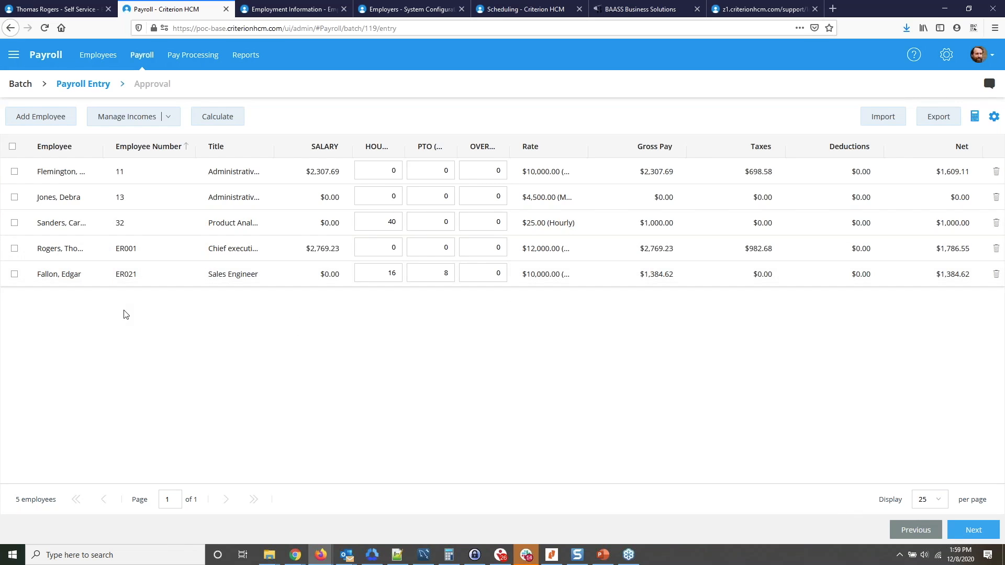
Widen the hourly and PTO columns of the payroll entry, and view the selectable incomes without changing them.
drag(405, 148, 421, 149)
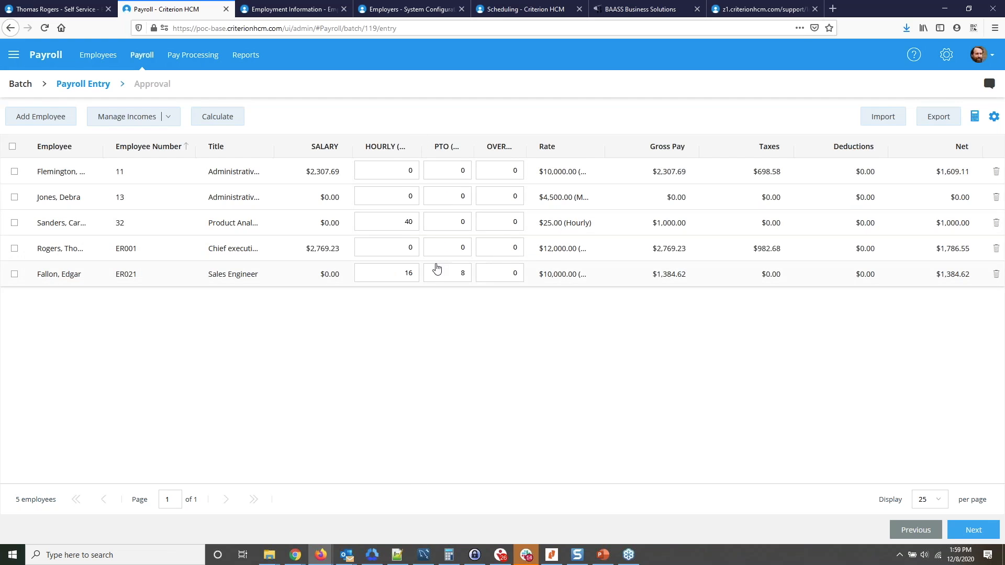
click(411, 273)
click(461, 271)
drag(476, 150, 507, 151)
click(511, 124)
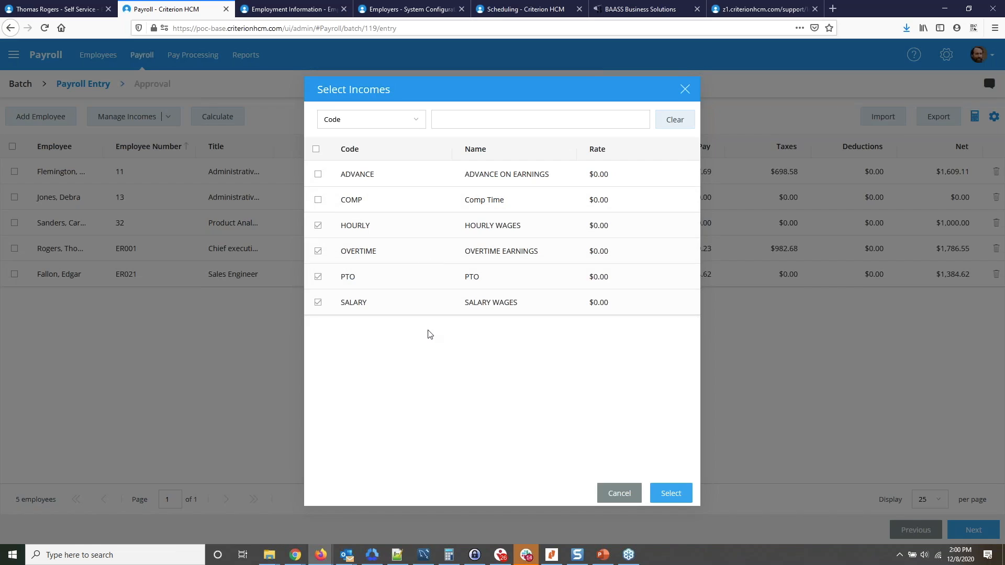
click(617, 494)
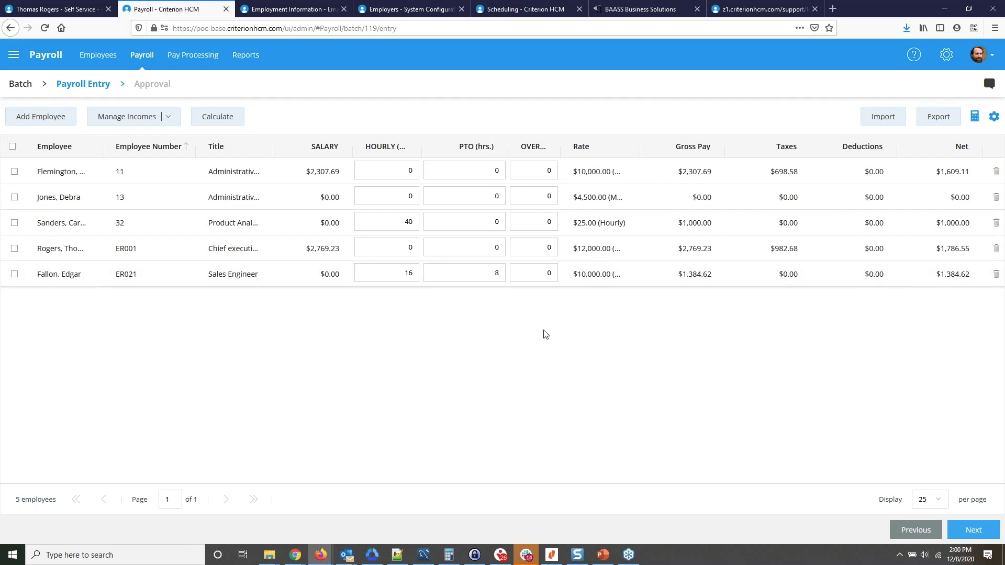
Review the batch summary of incomes, taxes and deductions, and approve BAASS Batch.
click(974, 531)
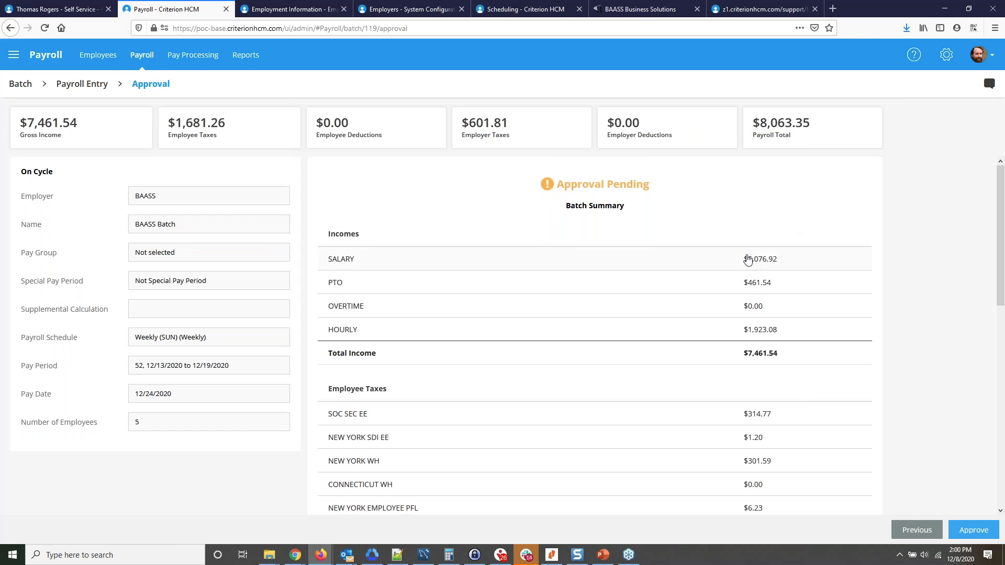
scroll(545, 204, down, 5)
scroll(503, 238, down, 3)
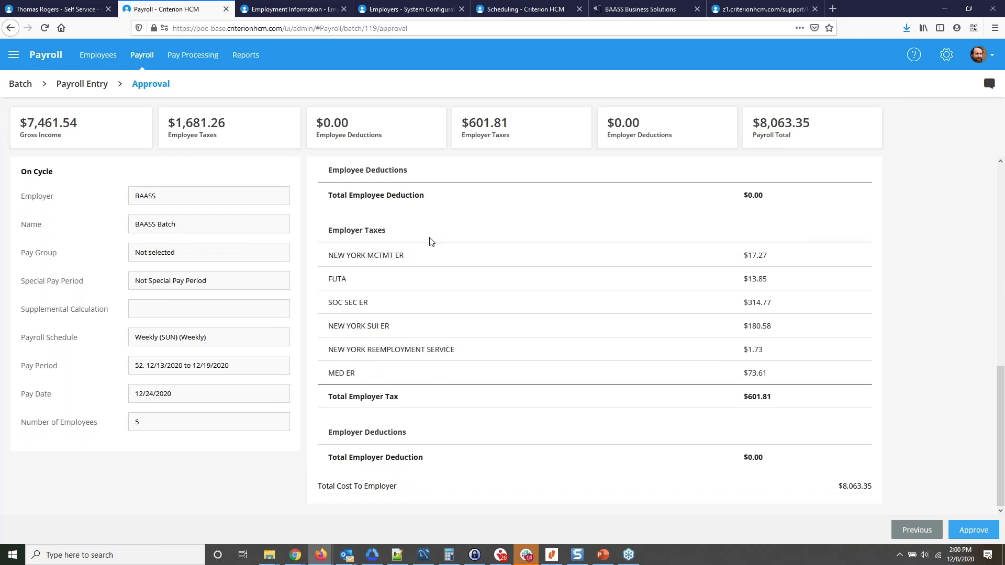
scroll(419, 249, up, 5)
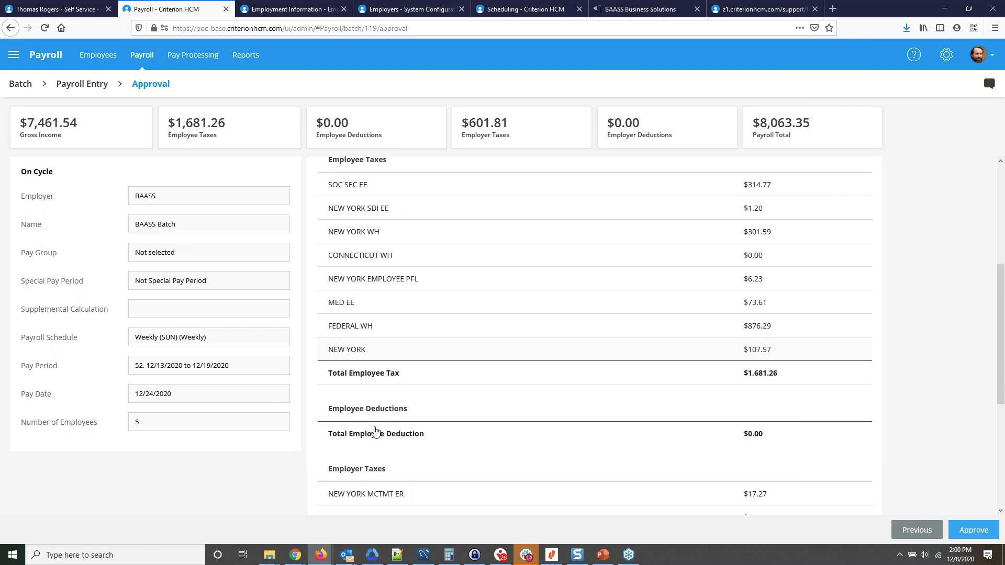
scroll(382, 422, down, 5)
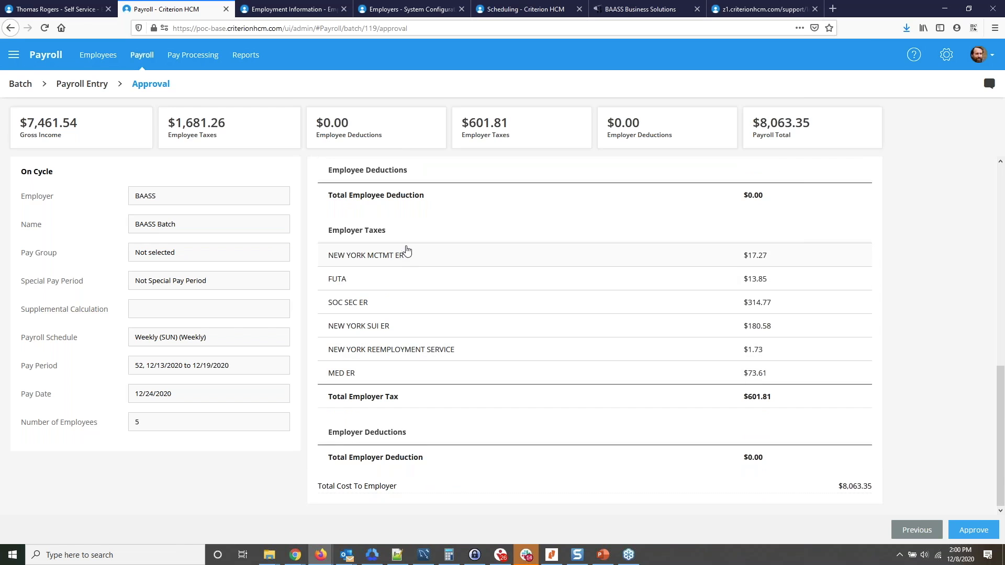
scroll(404, 253, up, 5)
scroll(415, 255, down, 5)
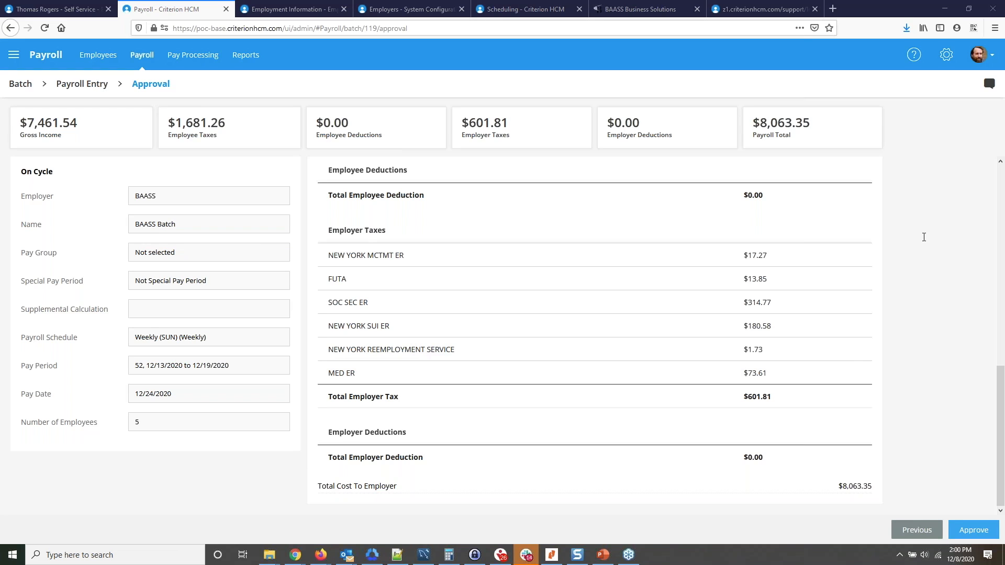
click(788, 54)
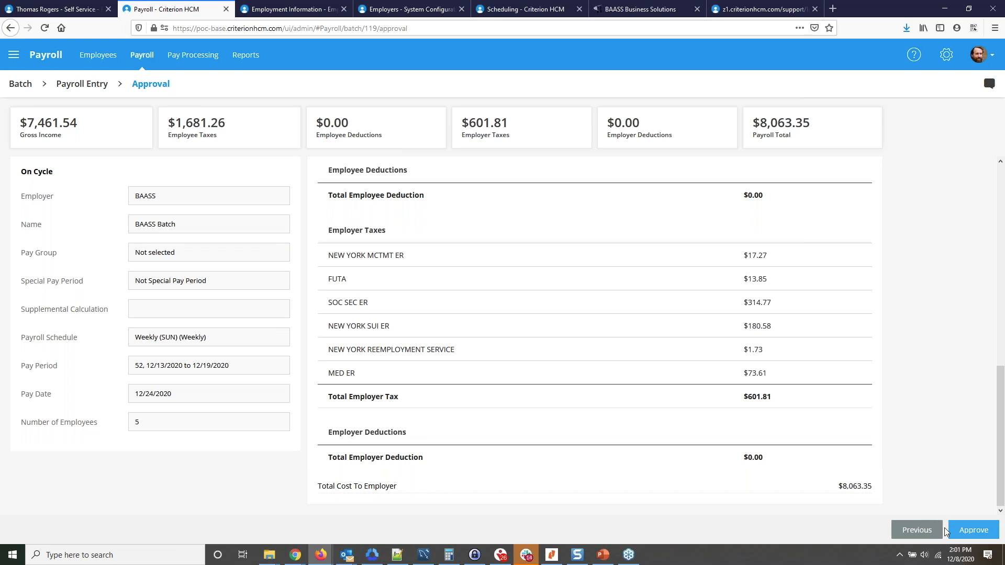
click(968, 532)
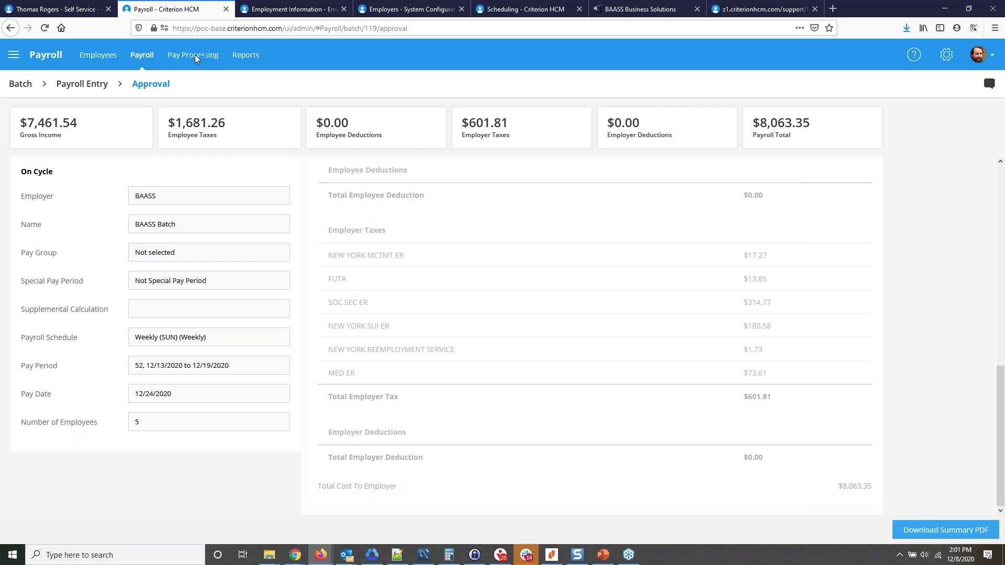
Filter the batches in Pay Processing by employer BAASS, and open BAASS Batch to review its payment details.
click(195, 59)
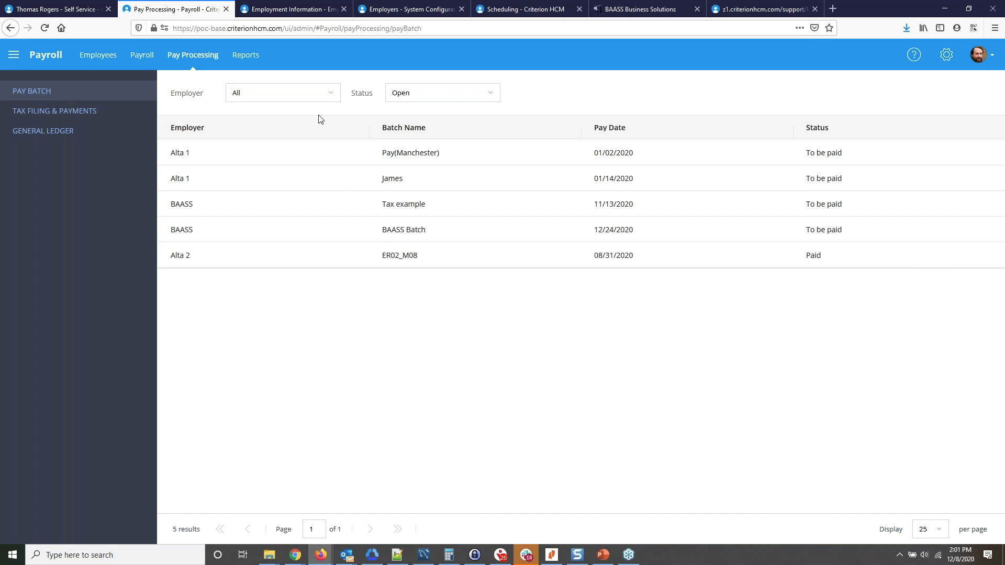
click(294, 94)
click(266, 164)
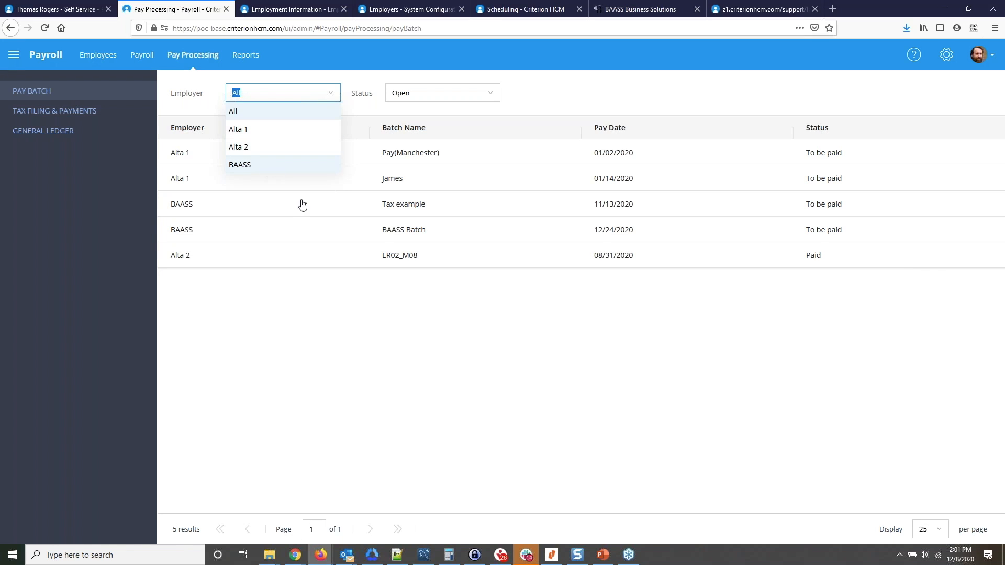
click(74, 306)
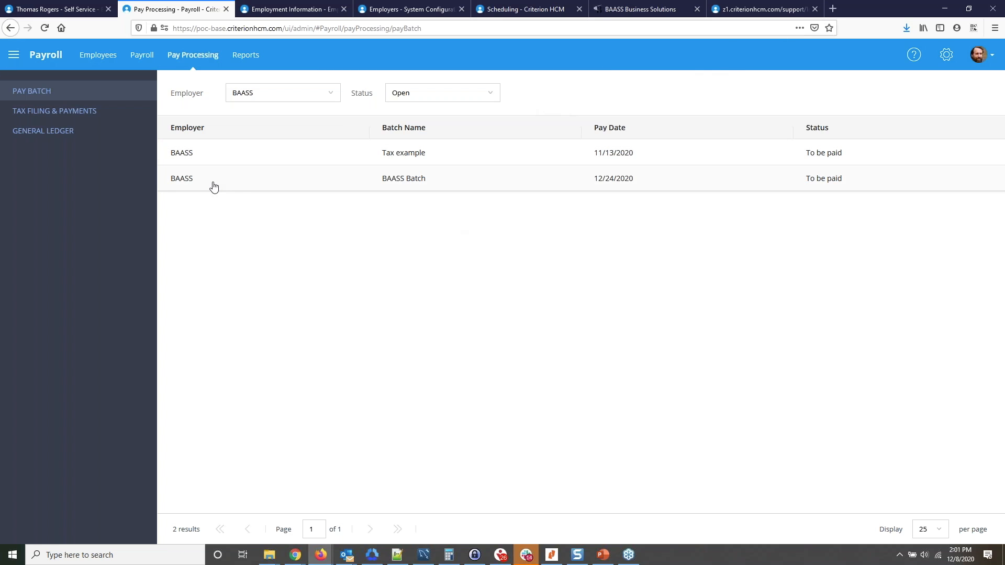
click(244, 189)
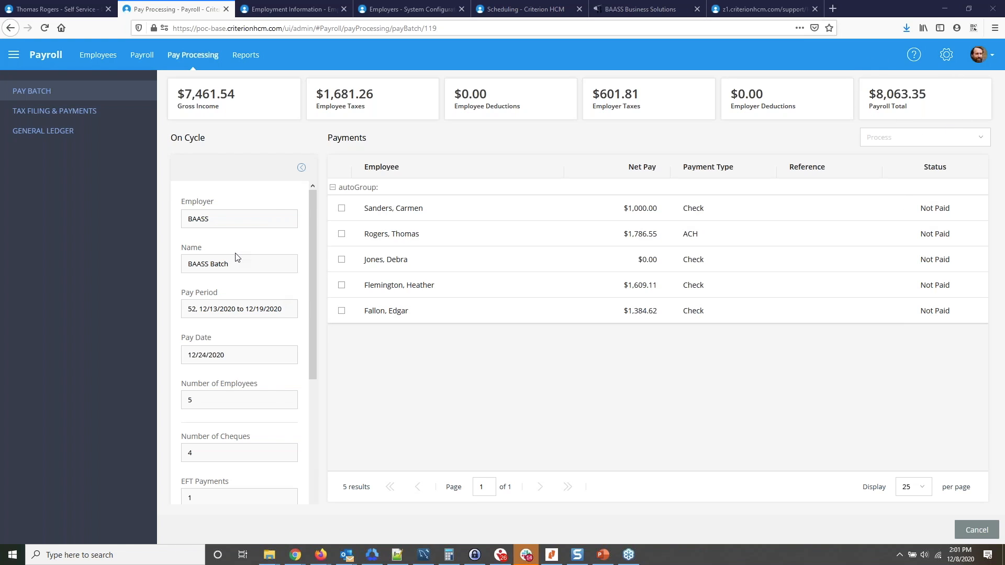
scroll(233, 271, down, 3)
scroll(225, 281, up, 2)
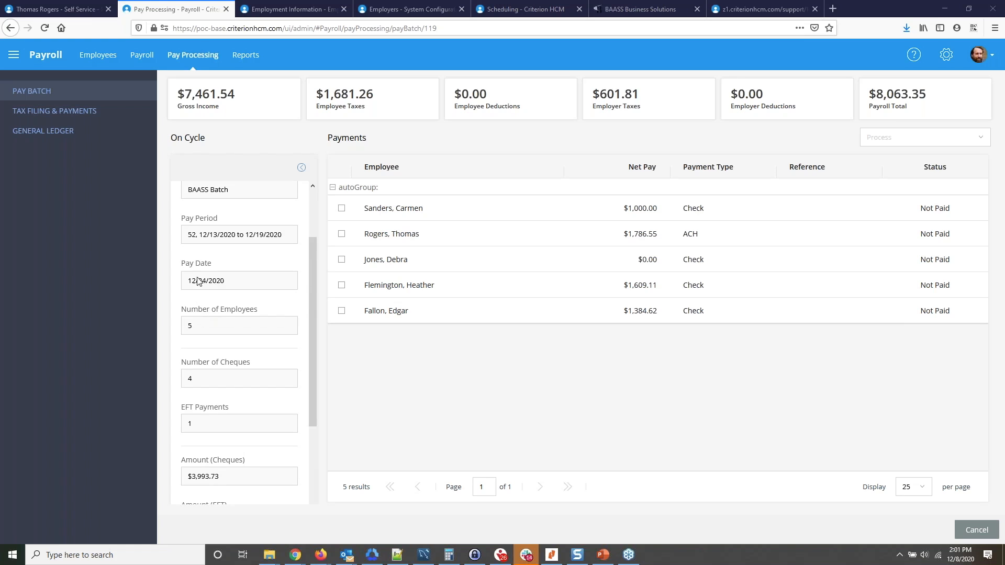
scroll(196, 259, up, 2)
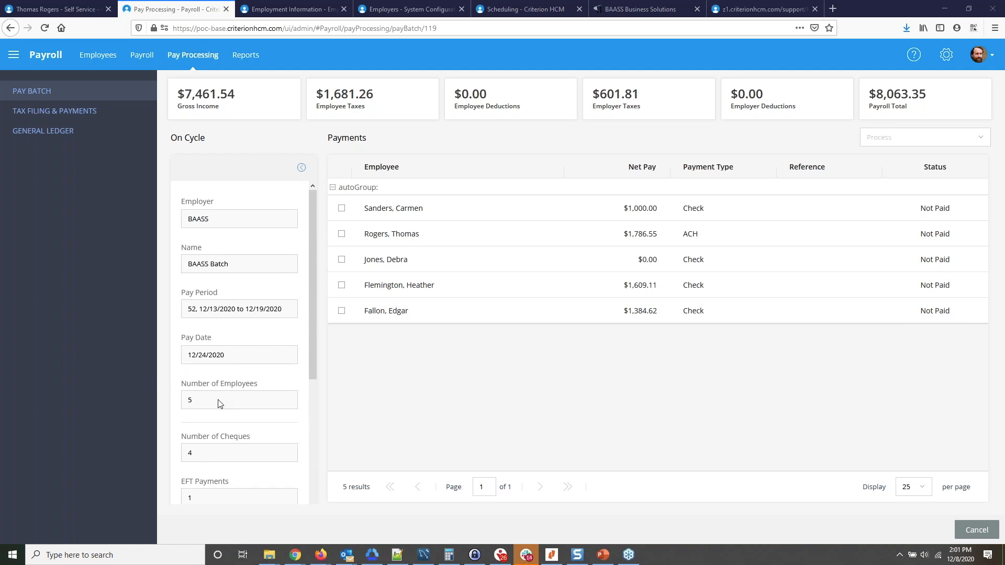
scroll(233, 401, down, 4)
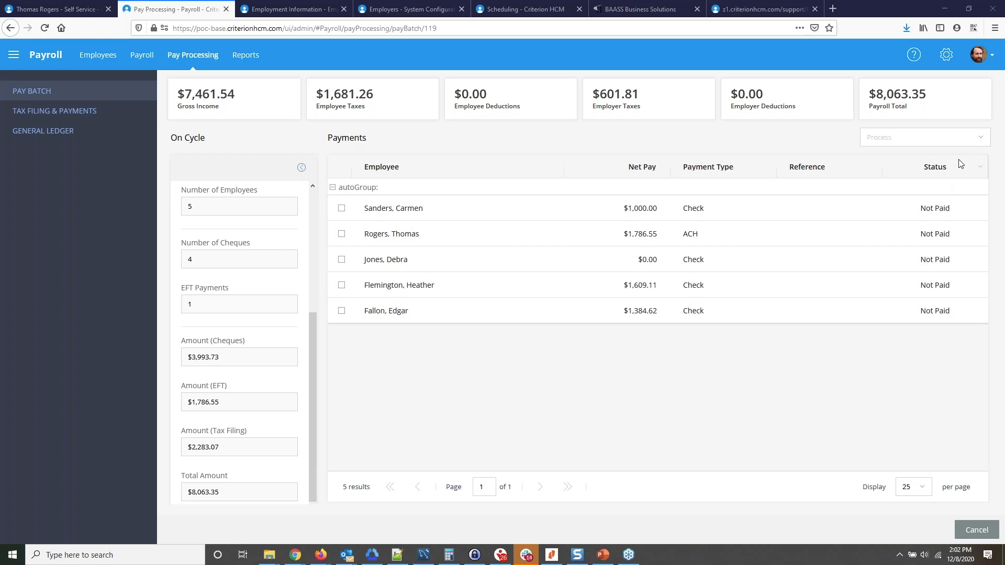
Generate the ACH file for the batch's payments from bank account MainAccount, and dismiss the file download.
click(977, 138)
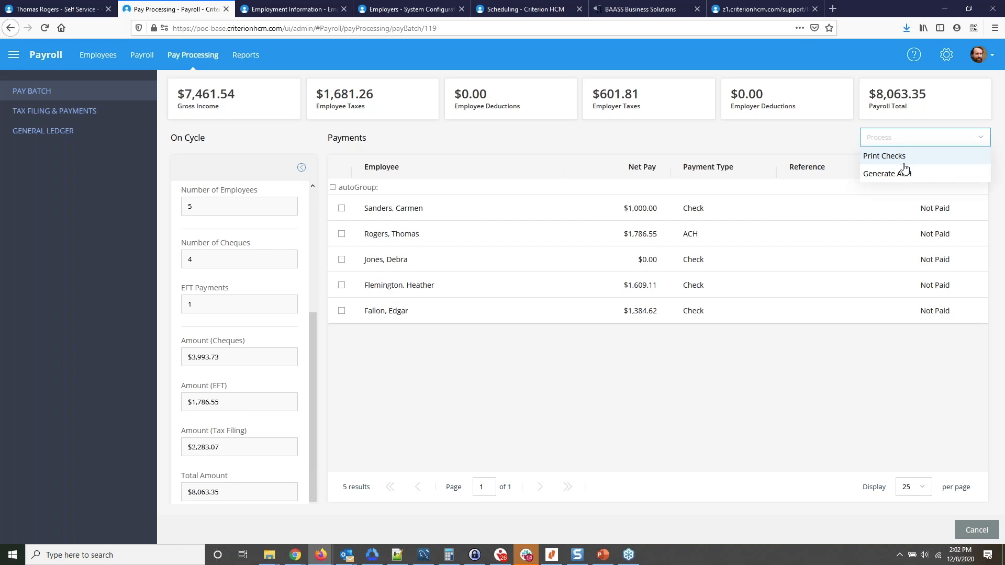
click(1000, 174)
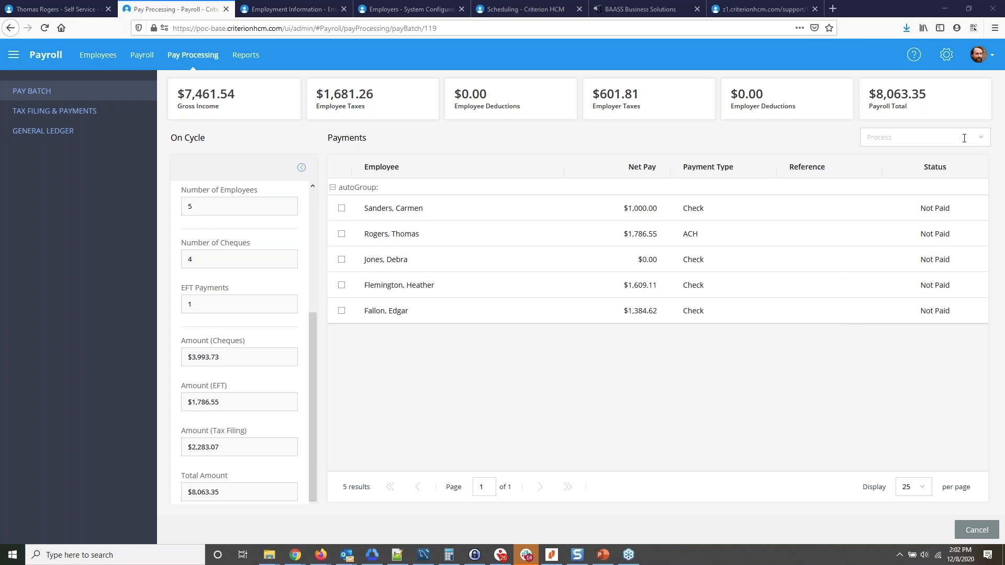
click(981, 140)
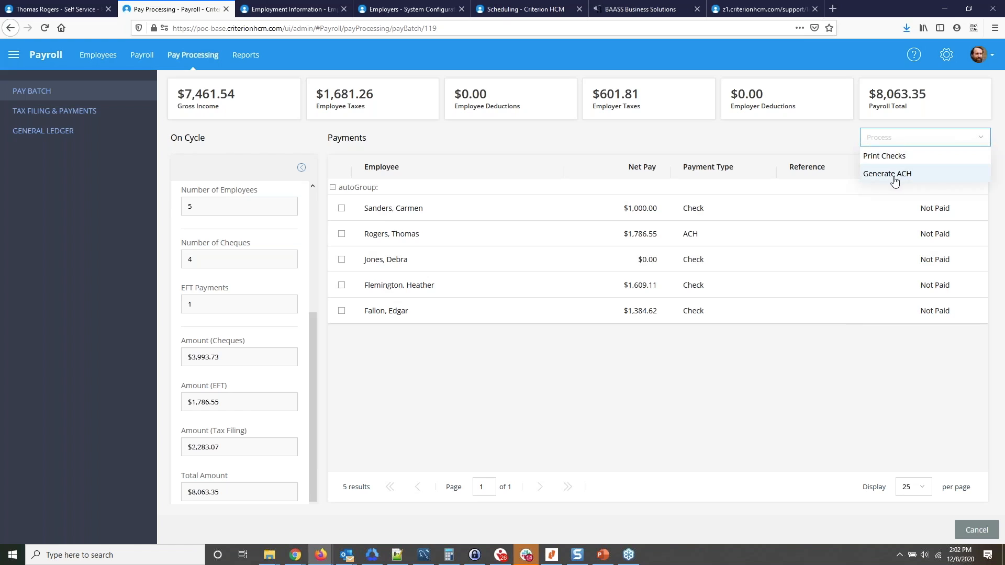
click(894, 175)
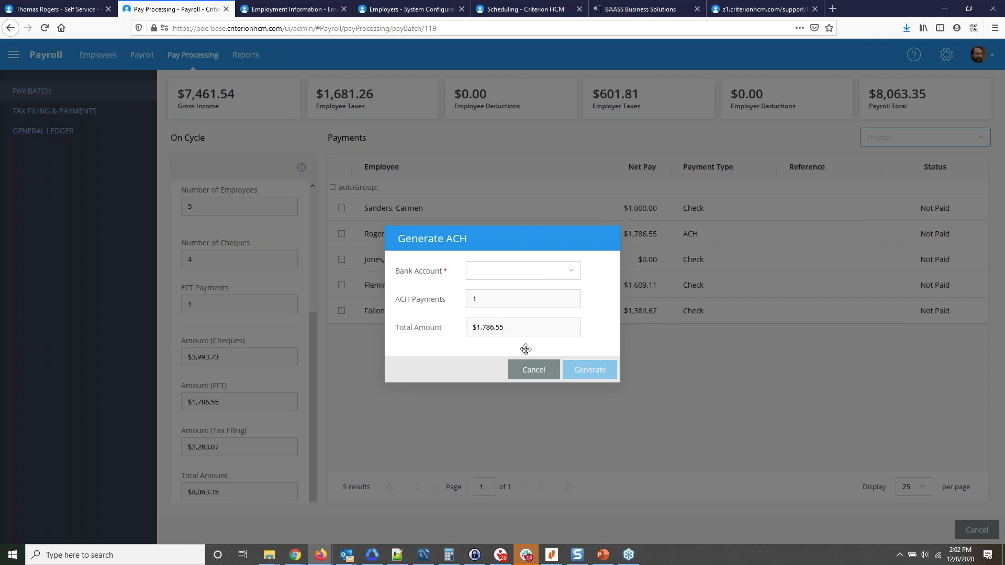
click(519, 276)
click(516, 290)
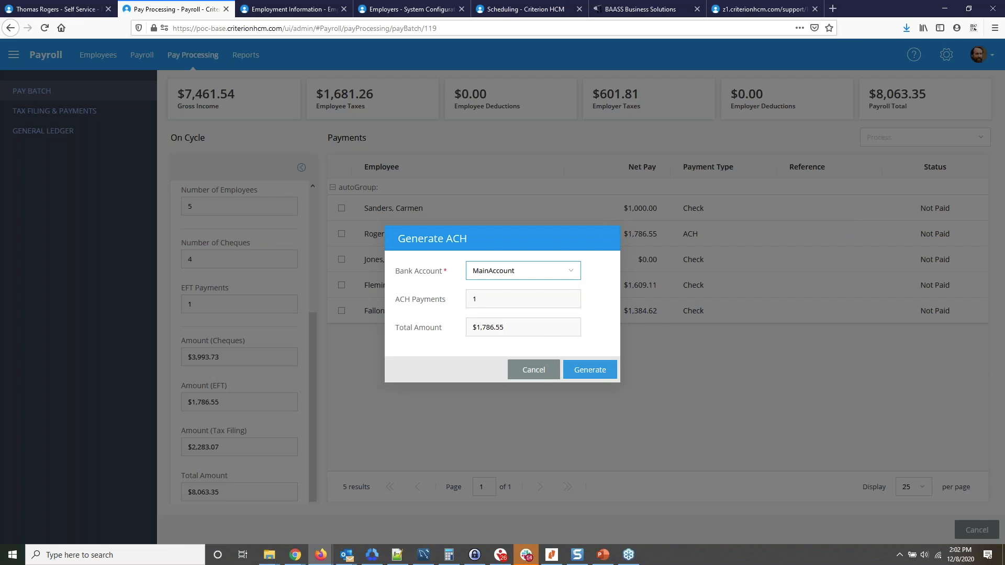
click(589, 371)
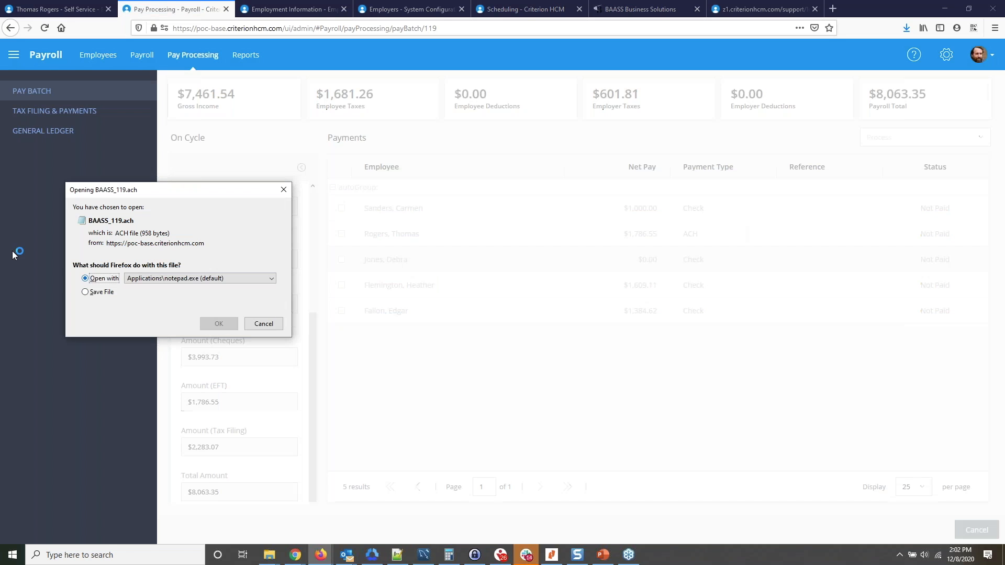
click(262, 325)
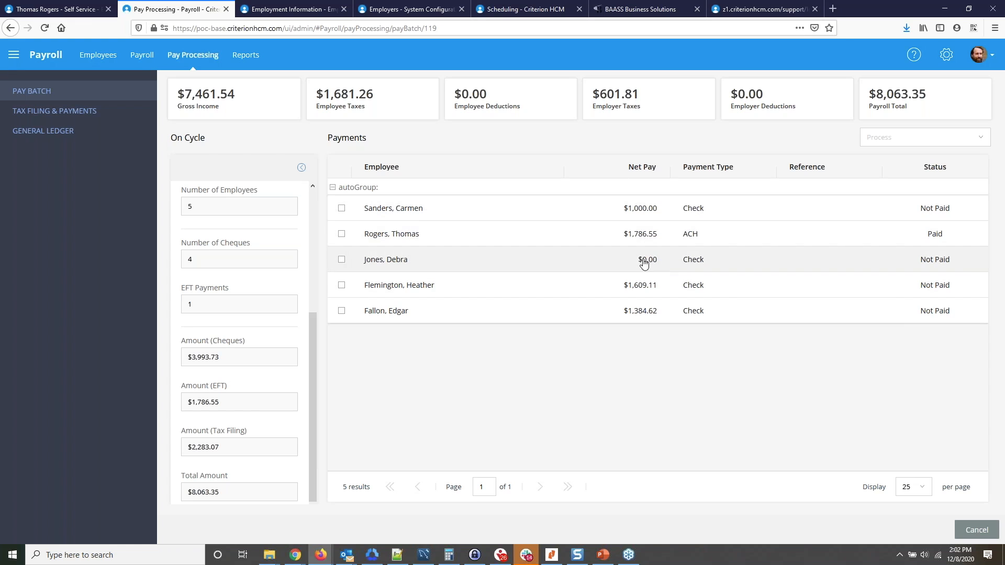
Review the Tax Filing & Payments list and its employer choices, leaving the employer filter at All.
click(69, 111)
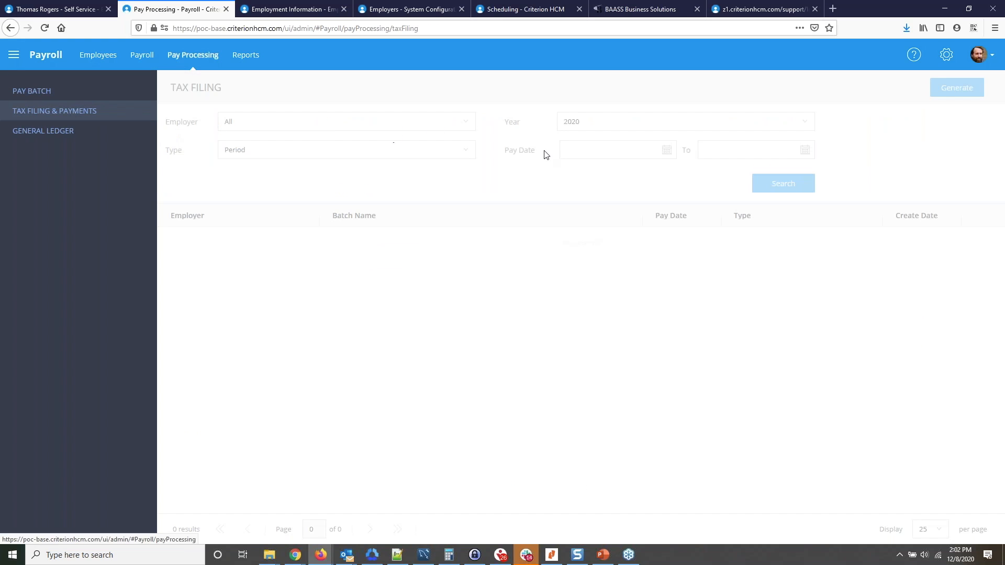
click(460, 124)
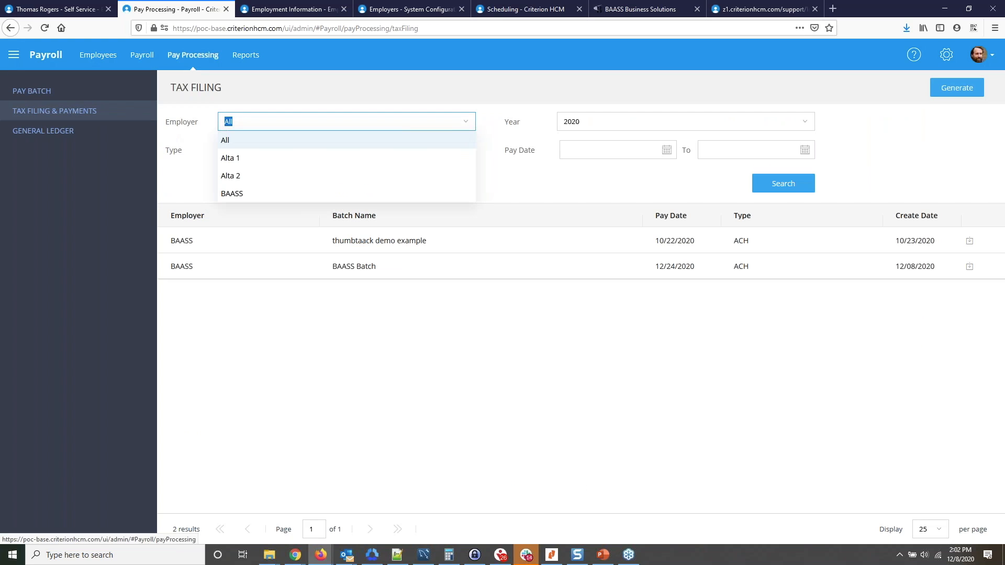
click(603, 357)
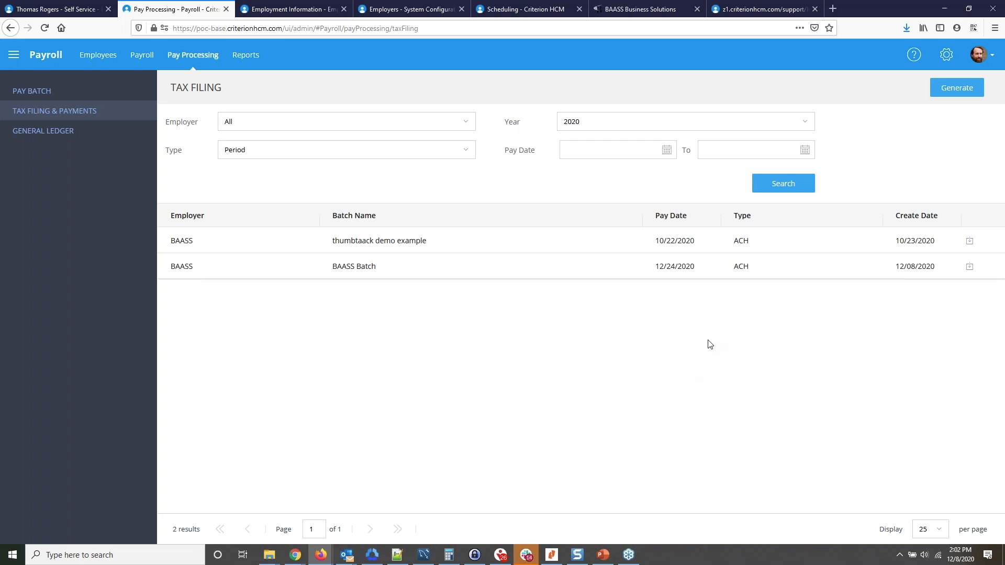
Filter the general ledger batches by employer BAASS and pay dates from 12/01/2020.
click(47, 134)
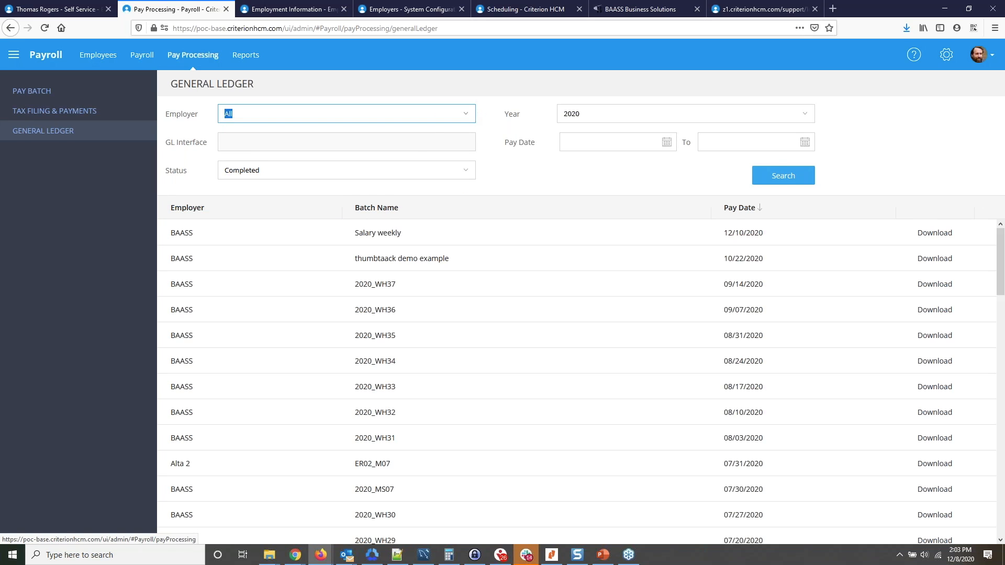
click(346, 114)
click(285, 188)
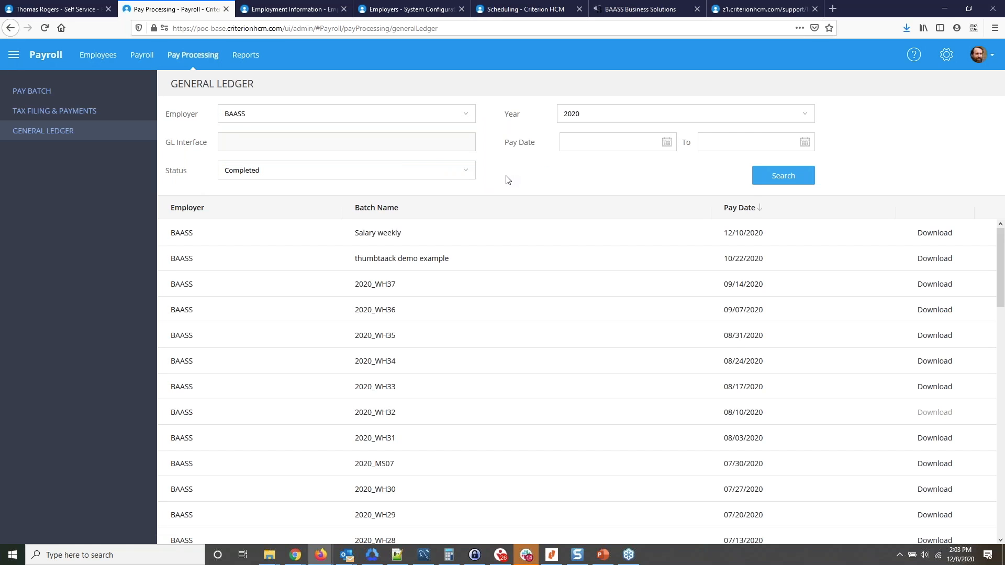
click(667, 143)
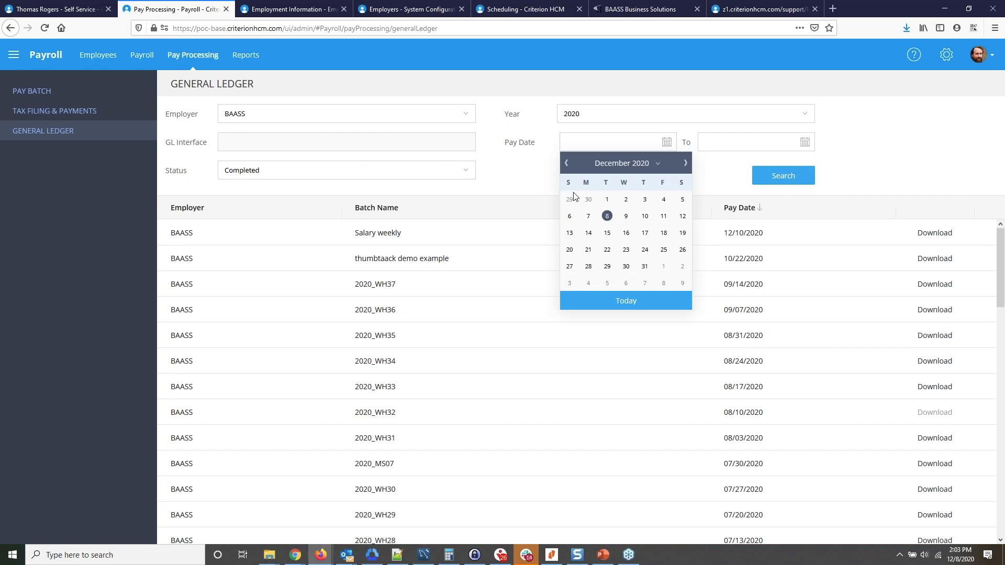
click(607, 200)
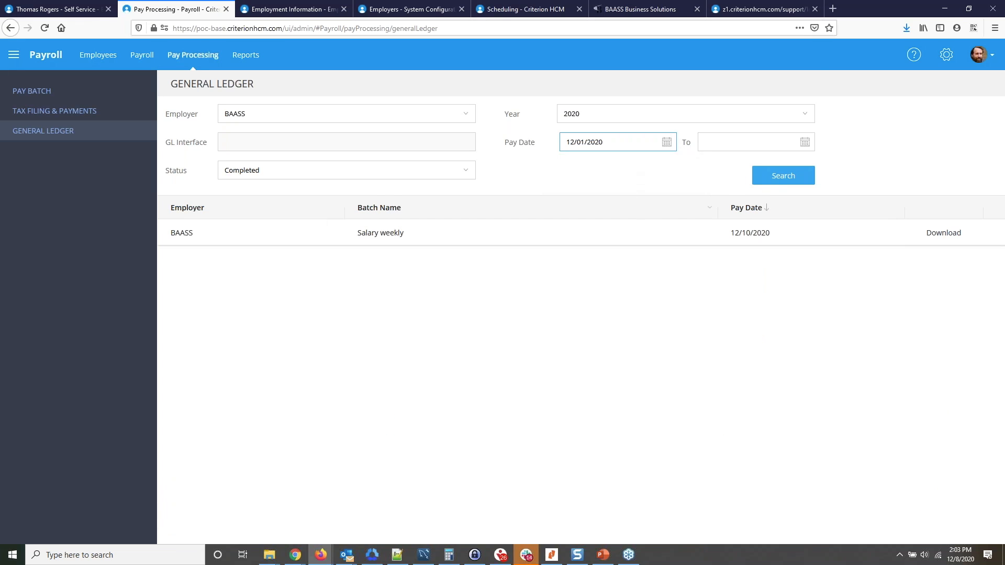
Download the general ledger file for the Salary weekly batch.
click(846, 37)
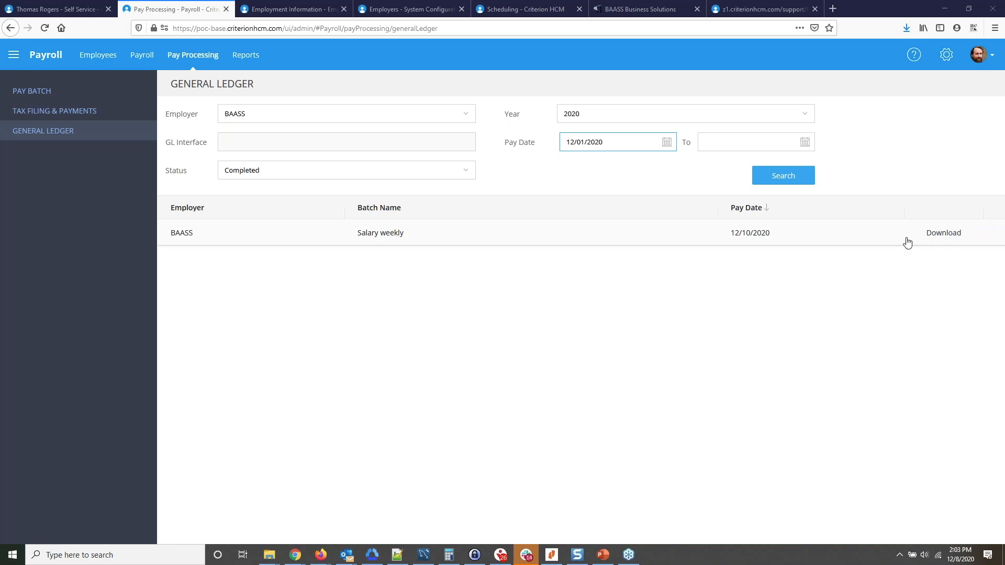
click(951, 234)
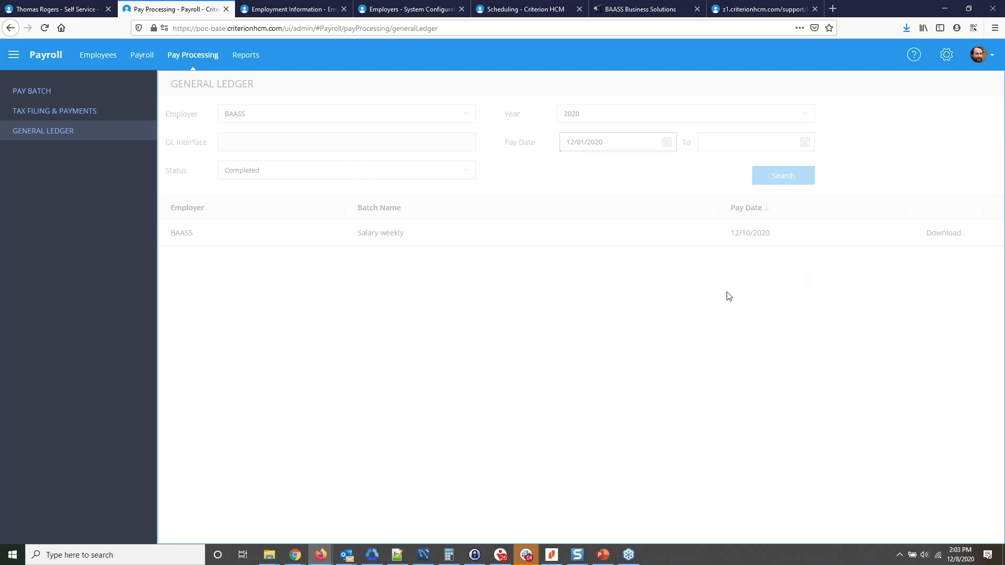
click(628, 330)
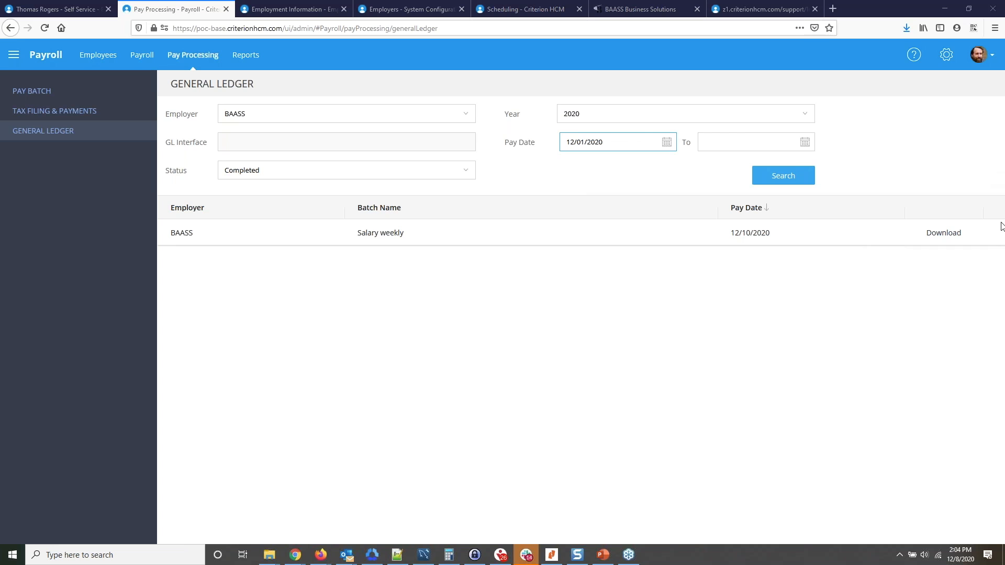
click(732, 428)
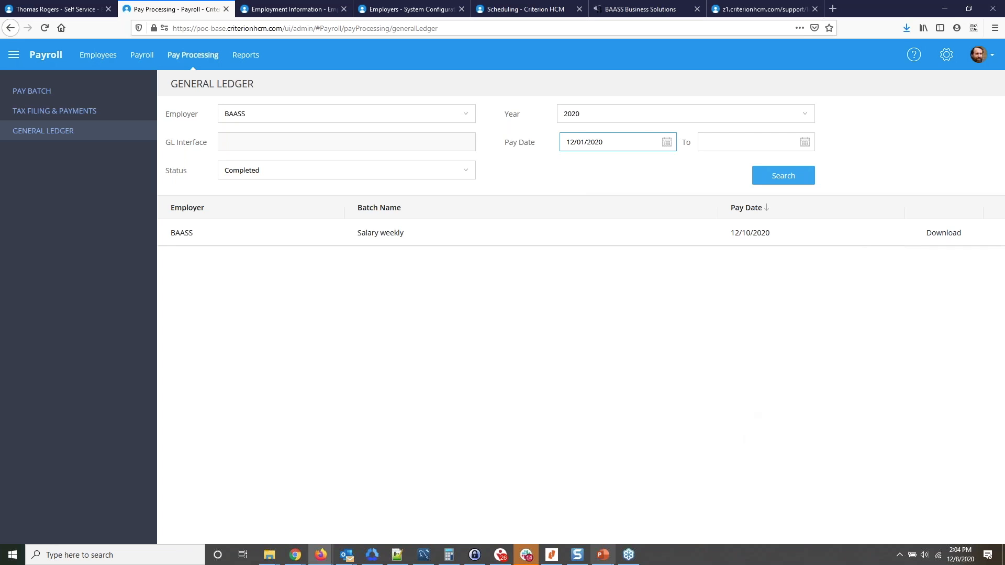
Switch to the PowerPoint presentation and run the slide show from the Integration slide.
click(607, 558)
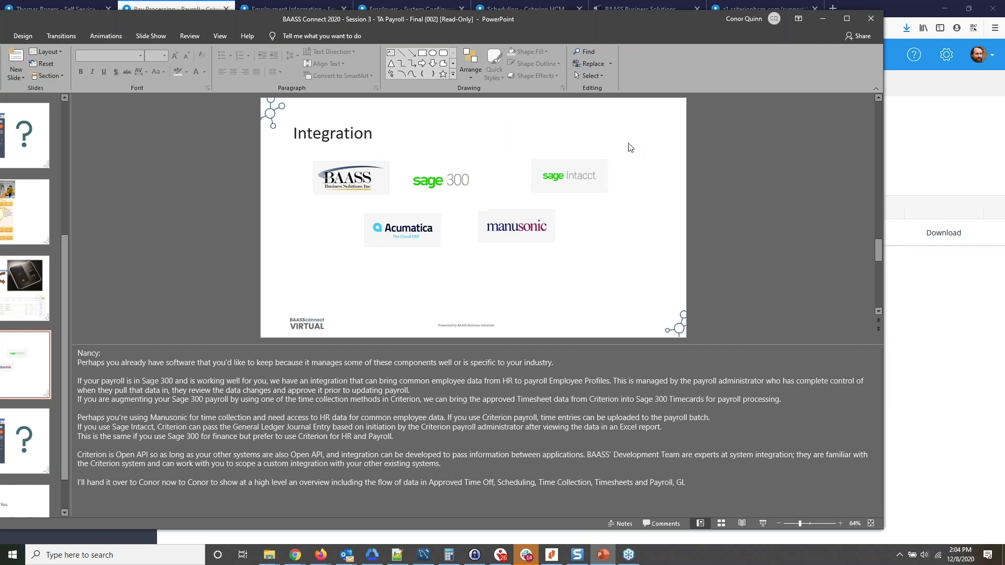
click(763, 524)
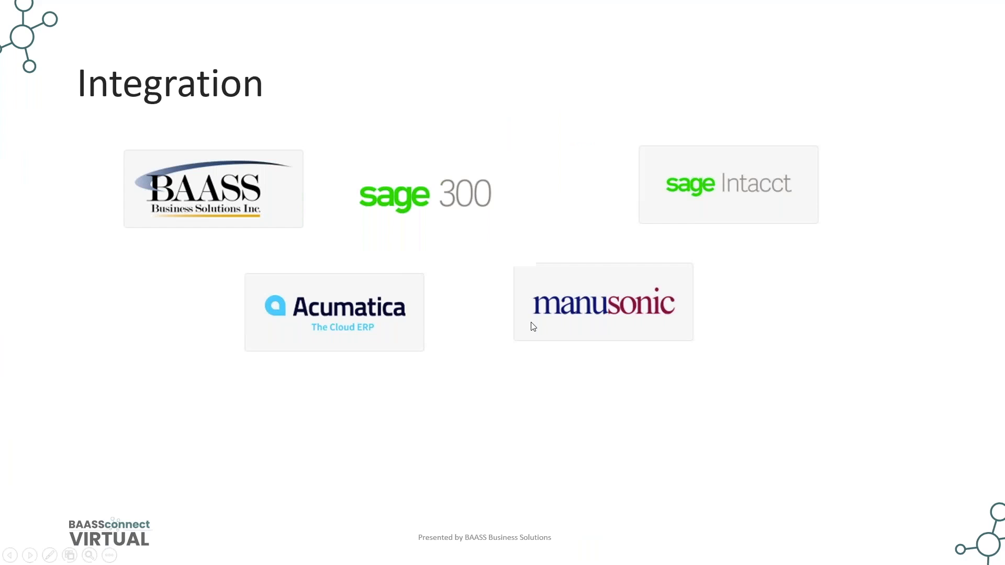
click(635, 373)
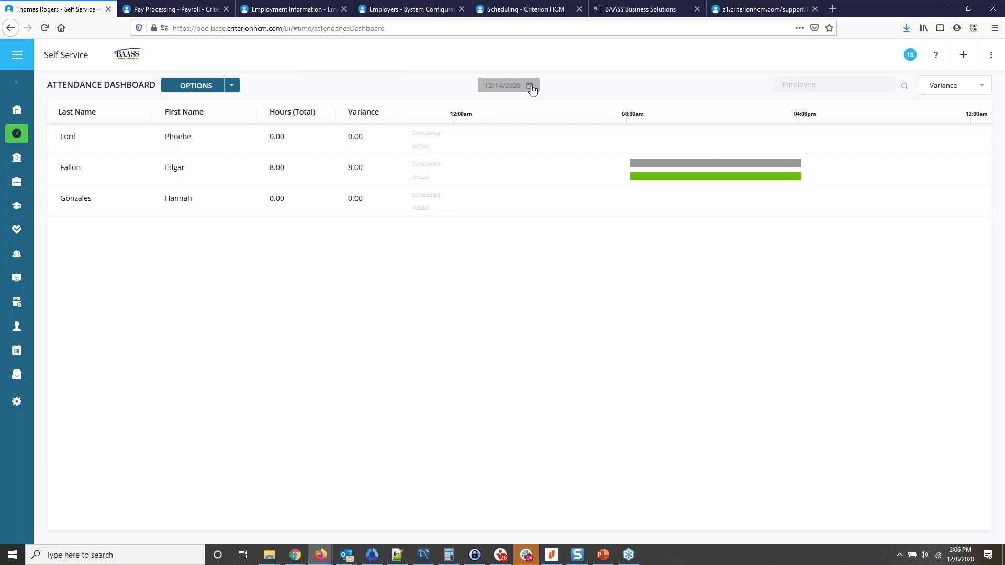
Open the date selection of the attendance dashboard and pick a day to view.
click(529, 86)
click(592, 242)
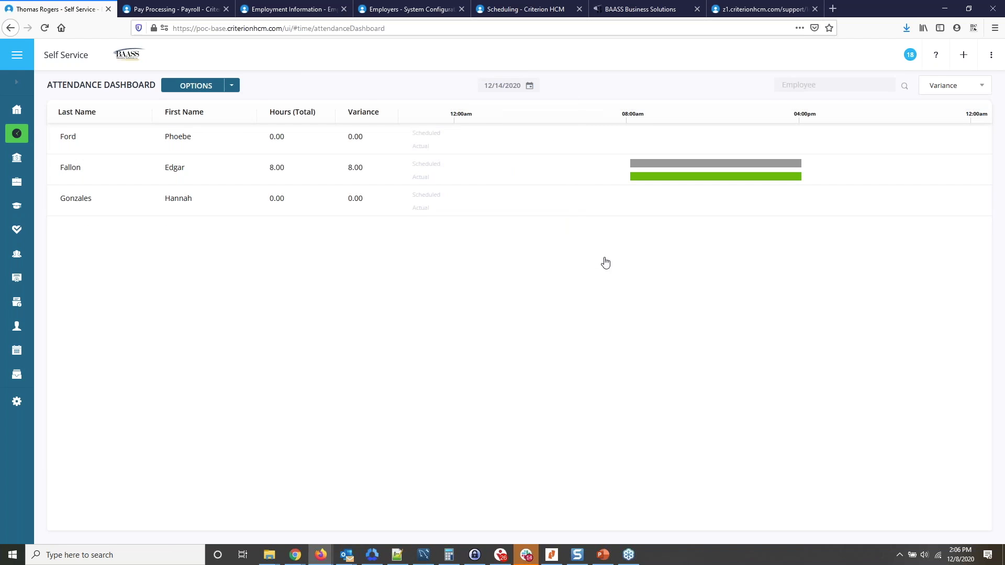